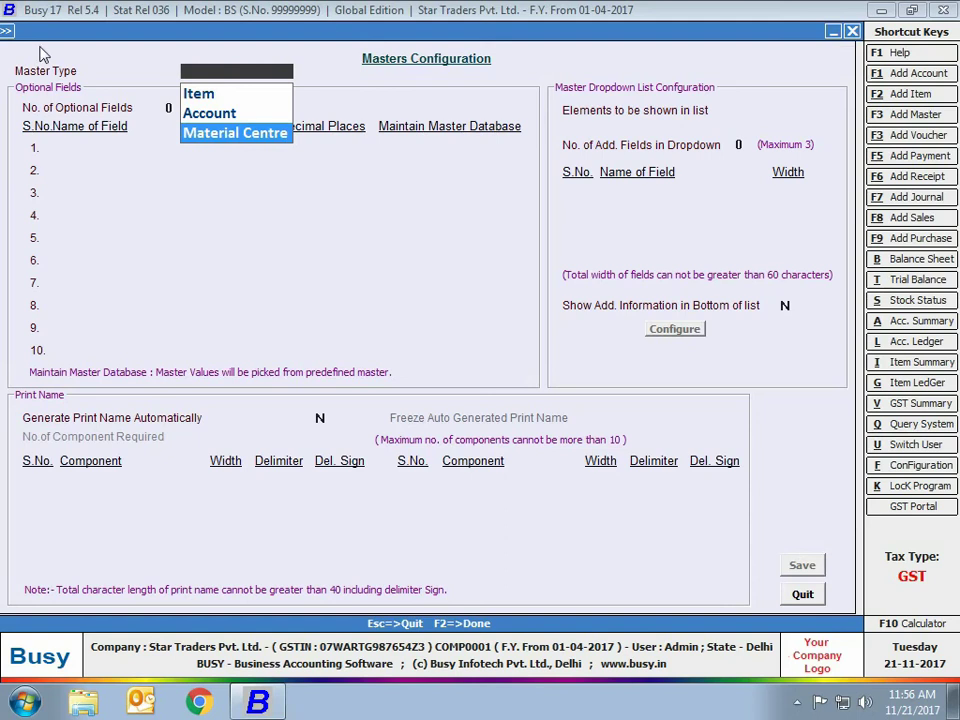
Step: Choose Item as the master type and set the number of optional fields to 2
{"action": "key", "text": "Up"}
{"action": "key", "text": "Up"}
{"action": "key", "text": "Return"}
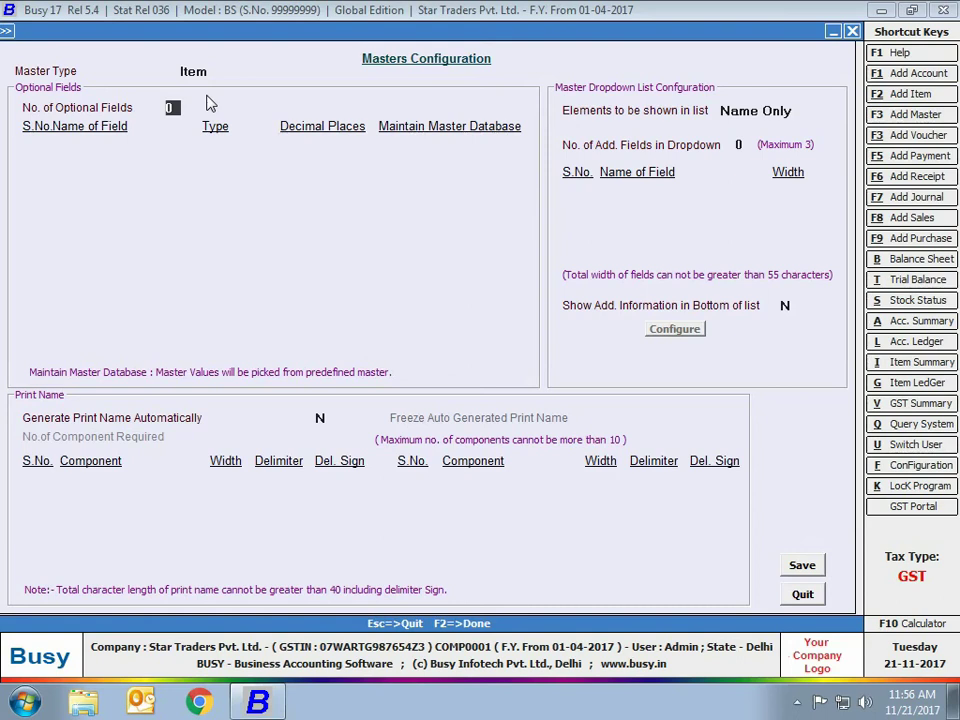
{"action": "type", "text": "2"}
{"action": "key", "text": "Return"}
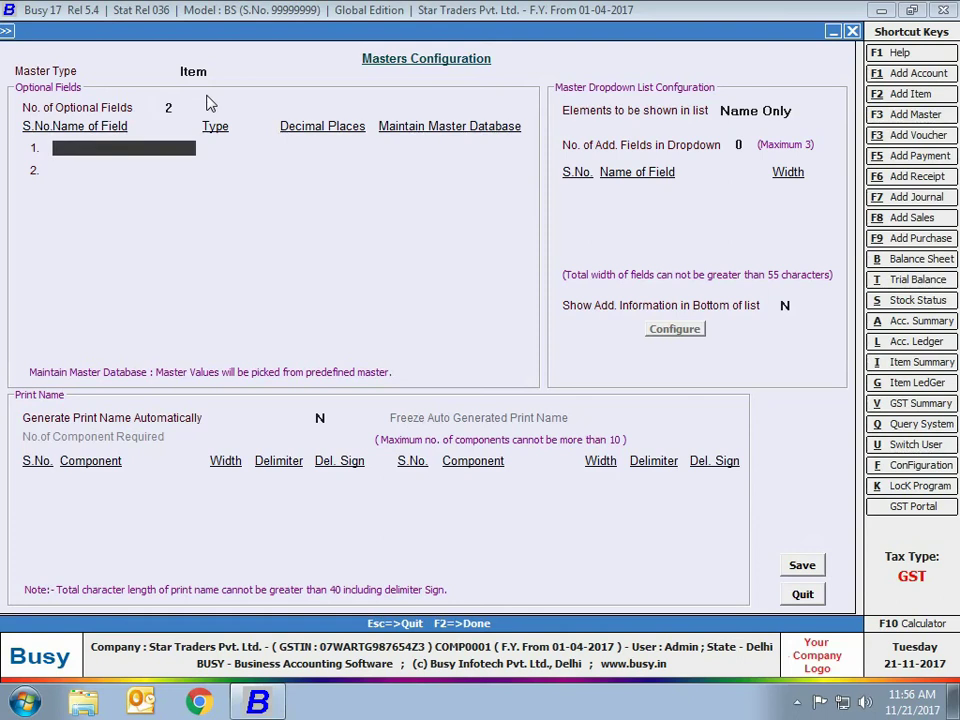
Step: Define the first optional field as Brand, of type Text, with its master database maintained
{"action": "type", "text": "Brand"}
{"action": "key", "text": "Return"}
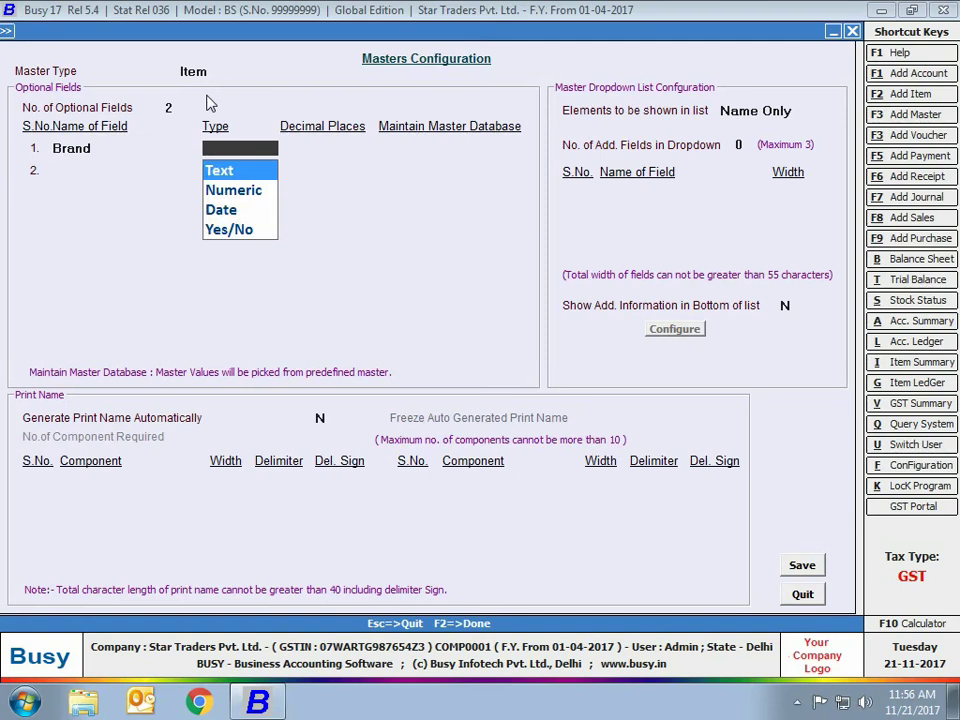
{"action": "key", "text": "Return"}
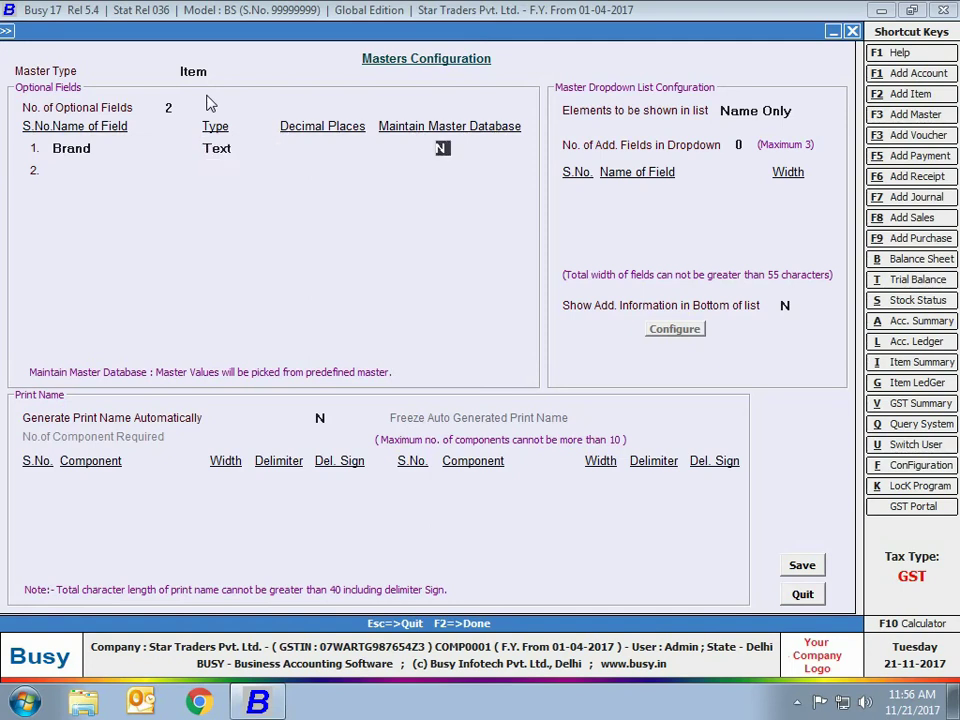
{"action": "key", "text": "y"}
{"action": "key", "text": "Return"}
Step: Define the second optional field as Category, of type Text, with its master database maintained
{"action": "type", "text": "Cat"}
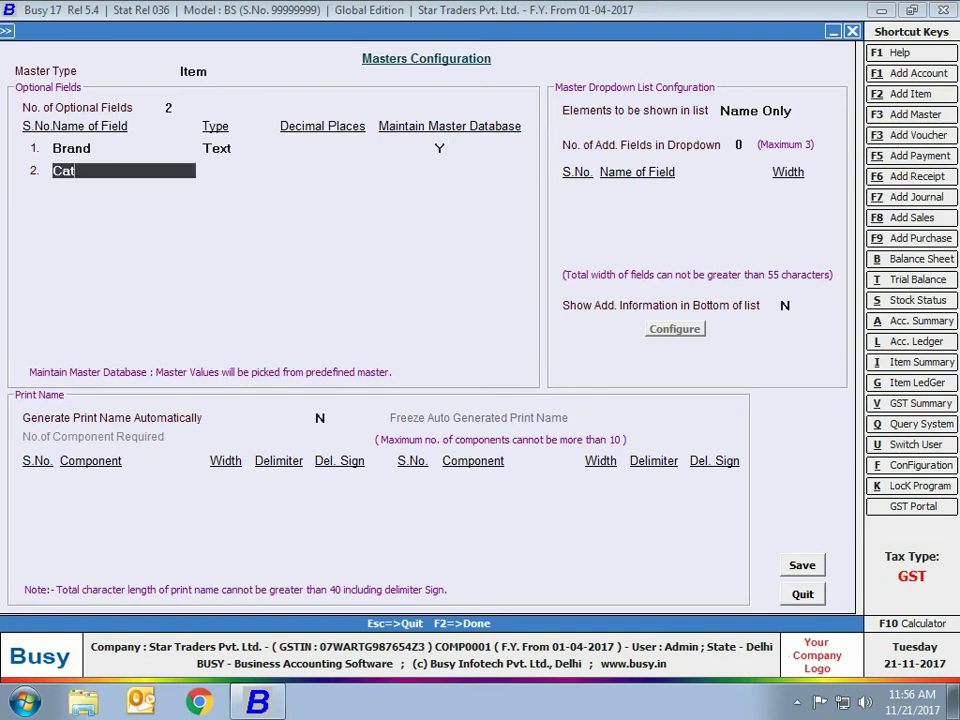
{"action": "type", "text": "egory"}
{"action": "key", "text": "Return"}
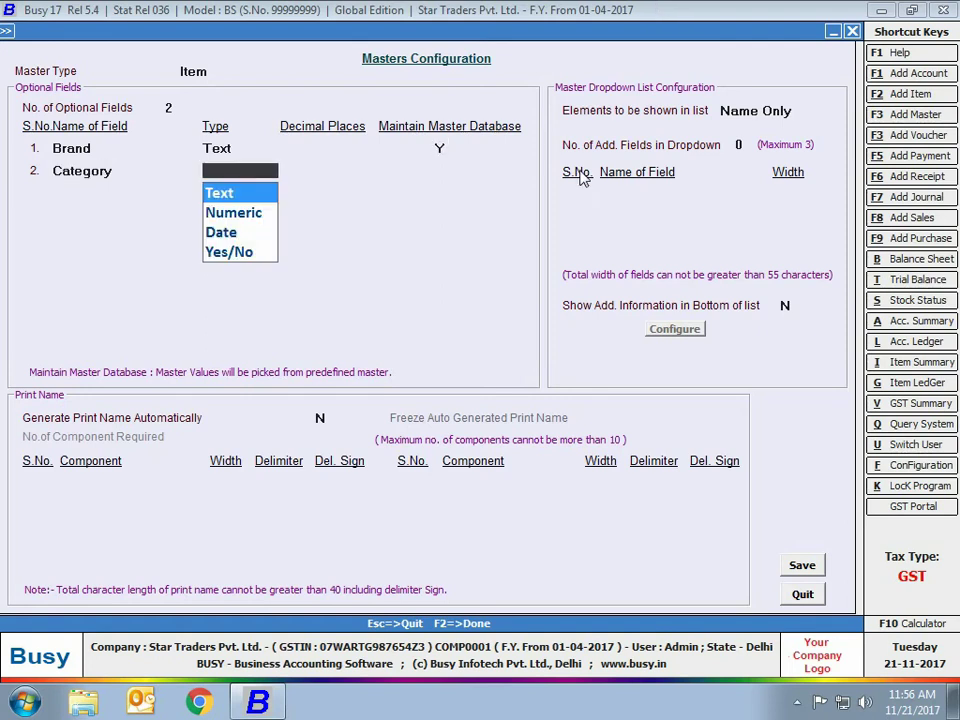
{"action": "key", "text": "Return"}
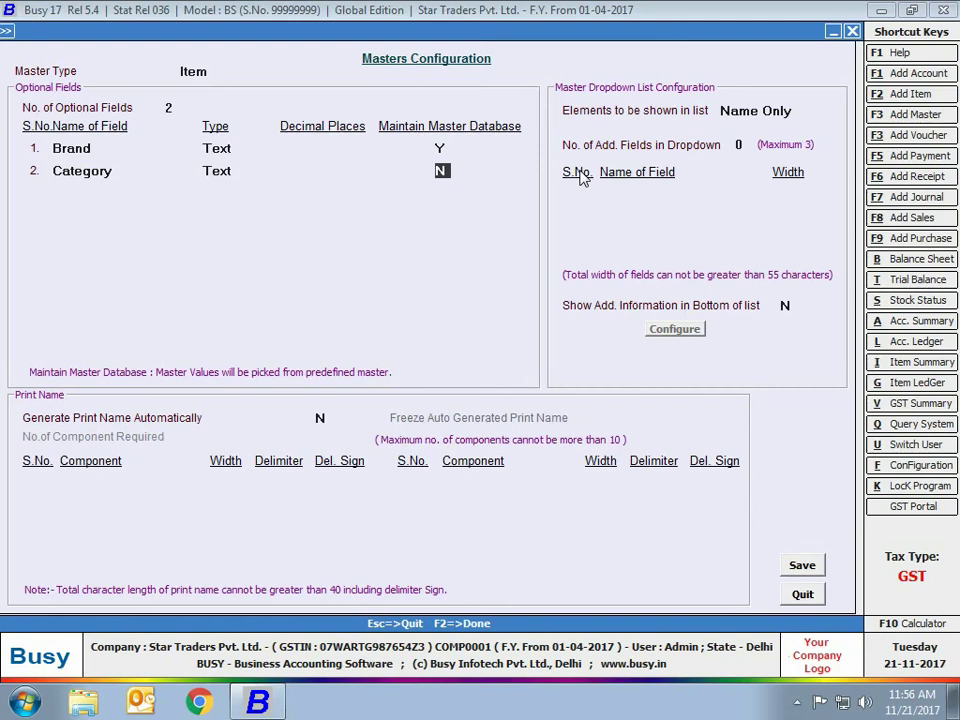
{"action": "key", "text": "y"}
Step: Set the master dropdown list to show Name & Alias with 3 additional fields
{"action": "left_click", "coordinate": [756, 110]}
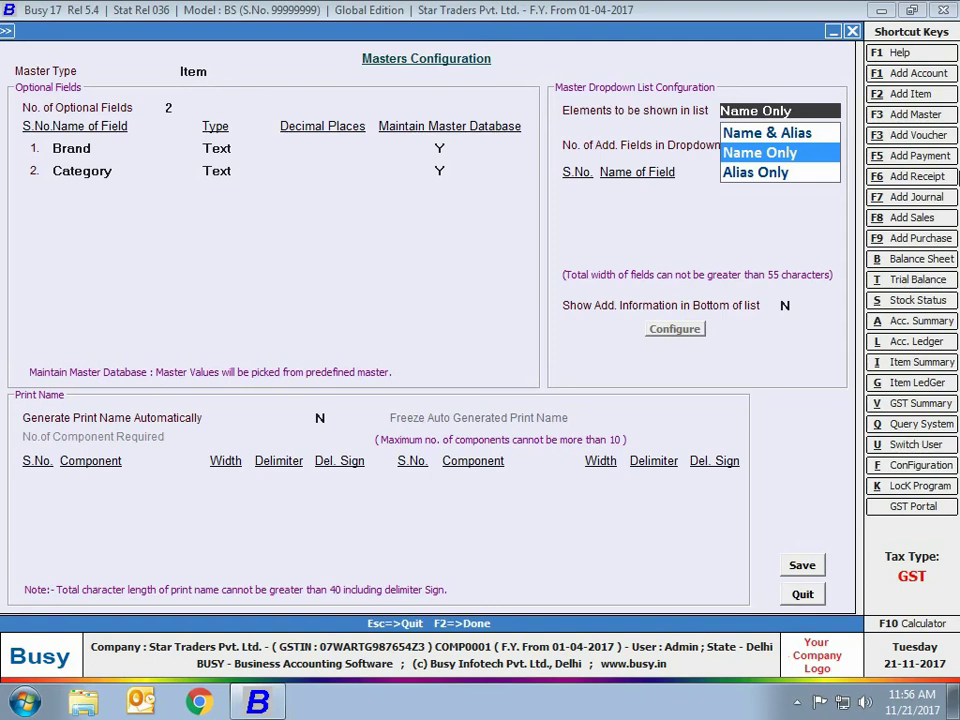
{"action": "key", "text": "Up"}
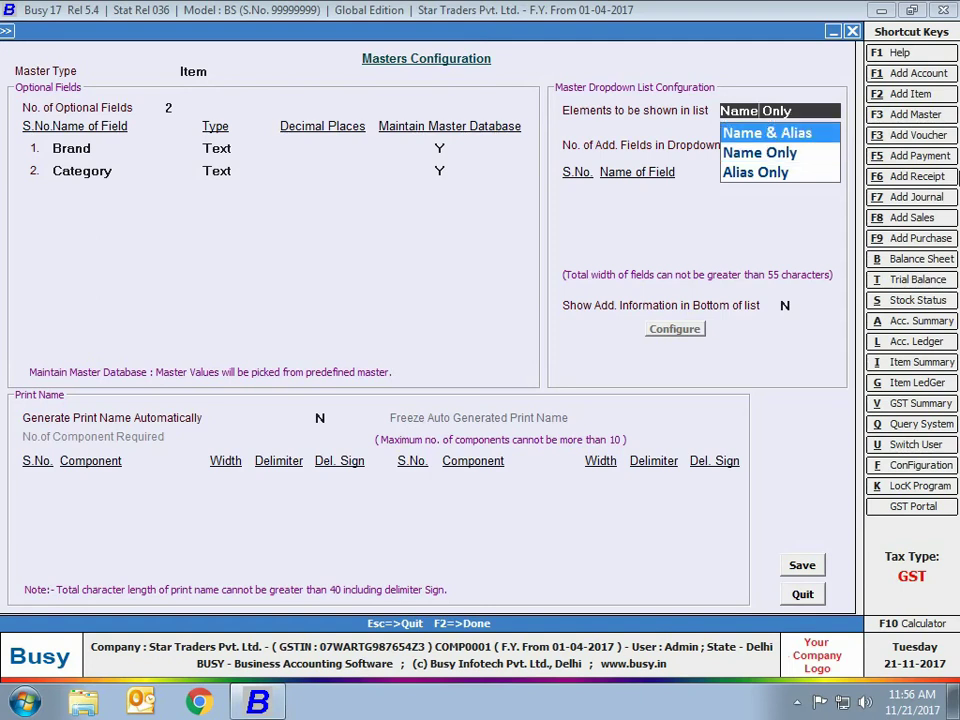
{"action": "key", "text": "Return"}
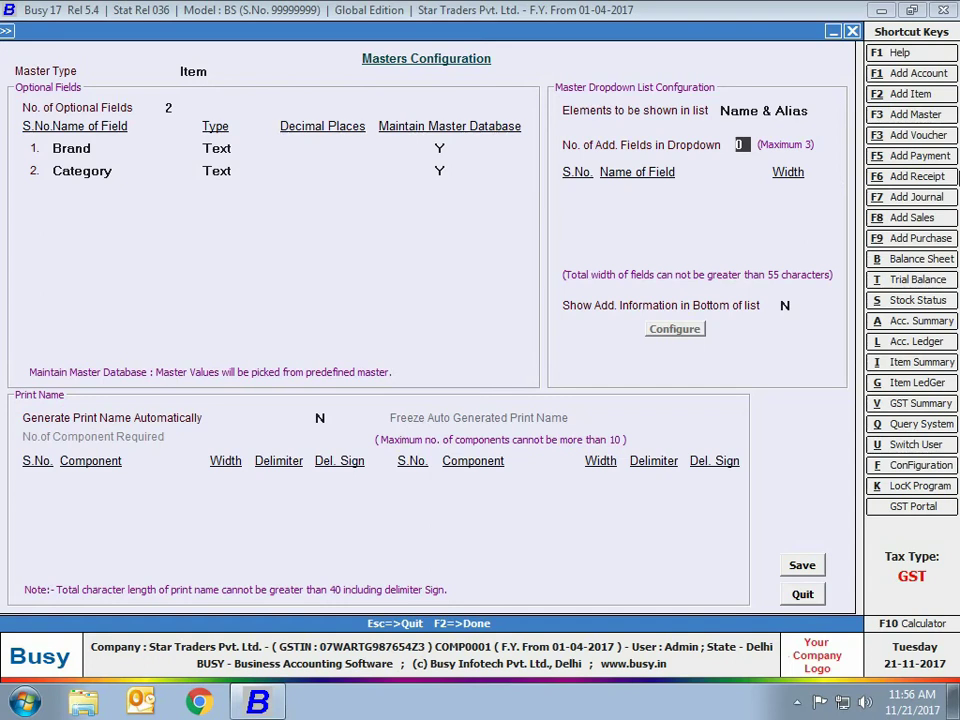
{"action": "type", "text": "3"}
{"action": "key", "text": "Return"}
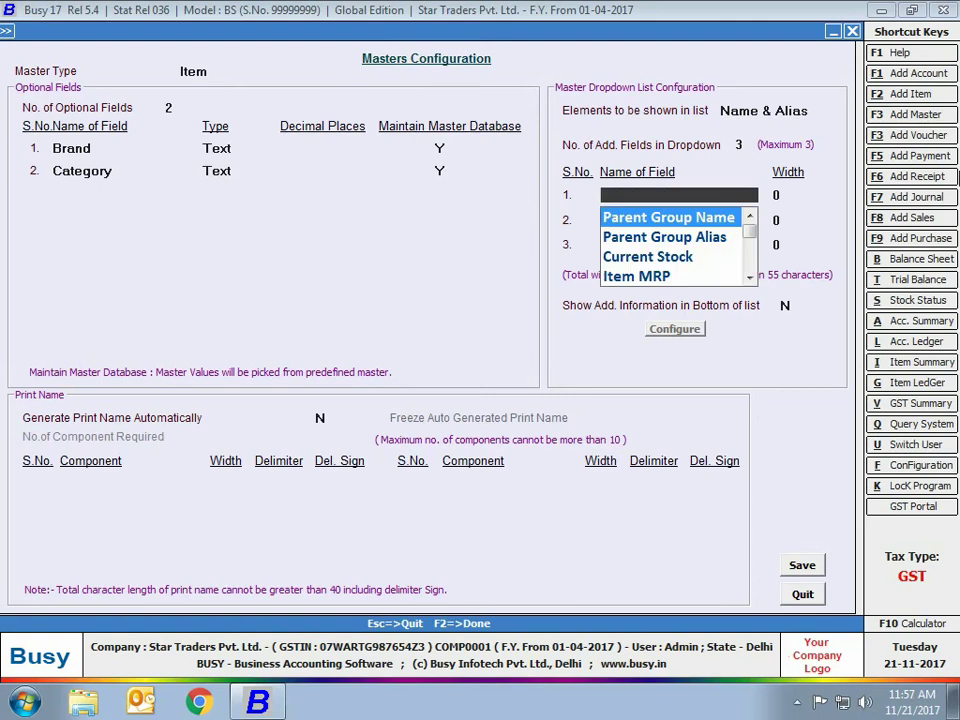
Step: Set the first additional dropdown field to Current Stock with a width of 10
{"action": "key", "text": "Down"}
{"action": "key", "text": "Down"}
{"action": "key", "text": "Return"}
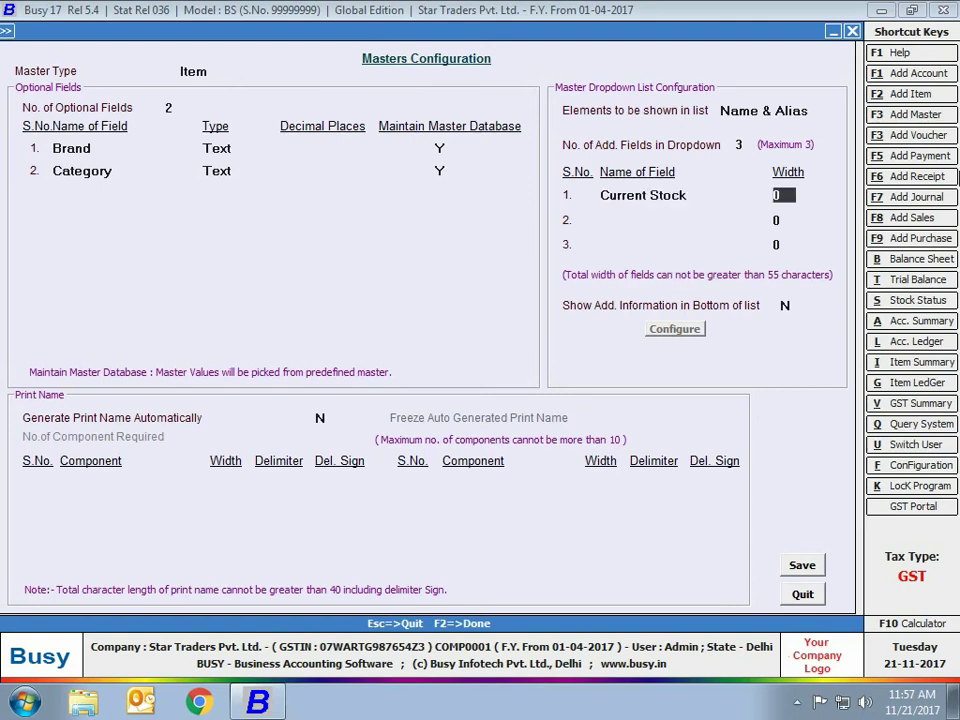
{"action": "type", "text": "10"}
{"action": "key", "text": "Return"}
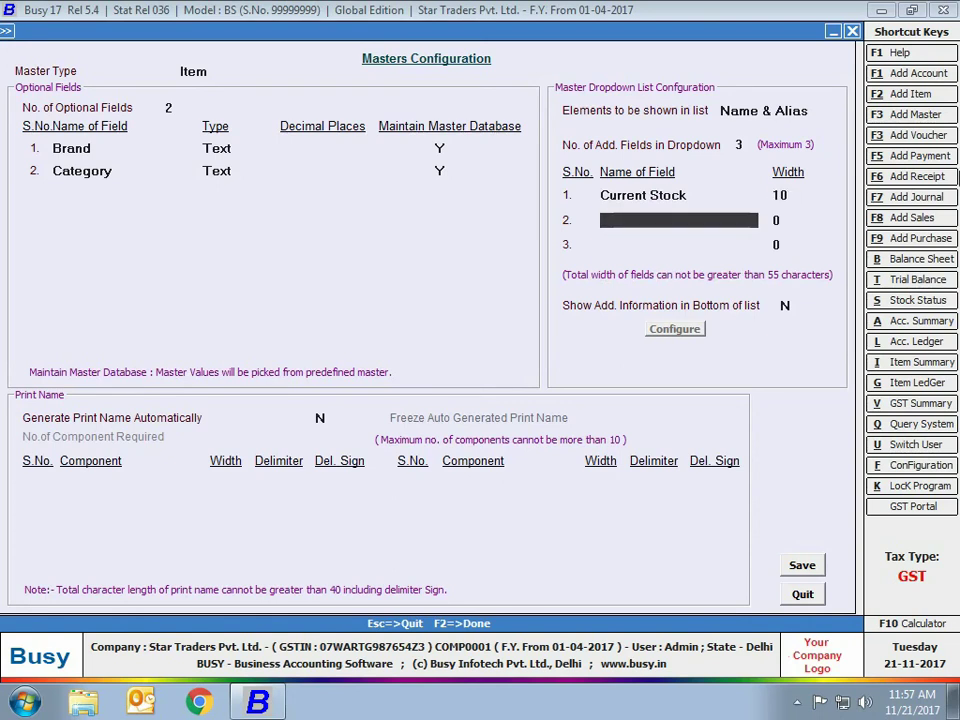
Step: Set the second additional dropdown field to Item MRP with a width of 10
{"action": "key", "text": "Down"}
{"action": "key", "text": "Down"}
{"action": "key", "text": "Down"}
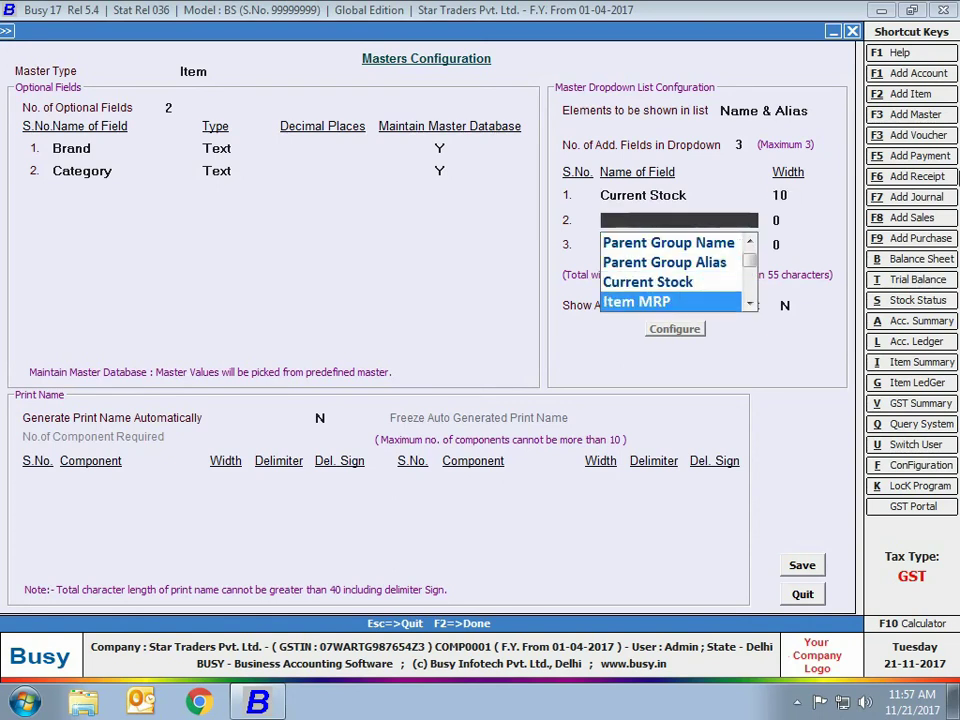
{"action": "key", "text": "Down"}
{"action": "key", "text": "Up"}
{"action": "key", "text": "Return"}
{"action": "type", "text": "10"}
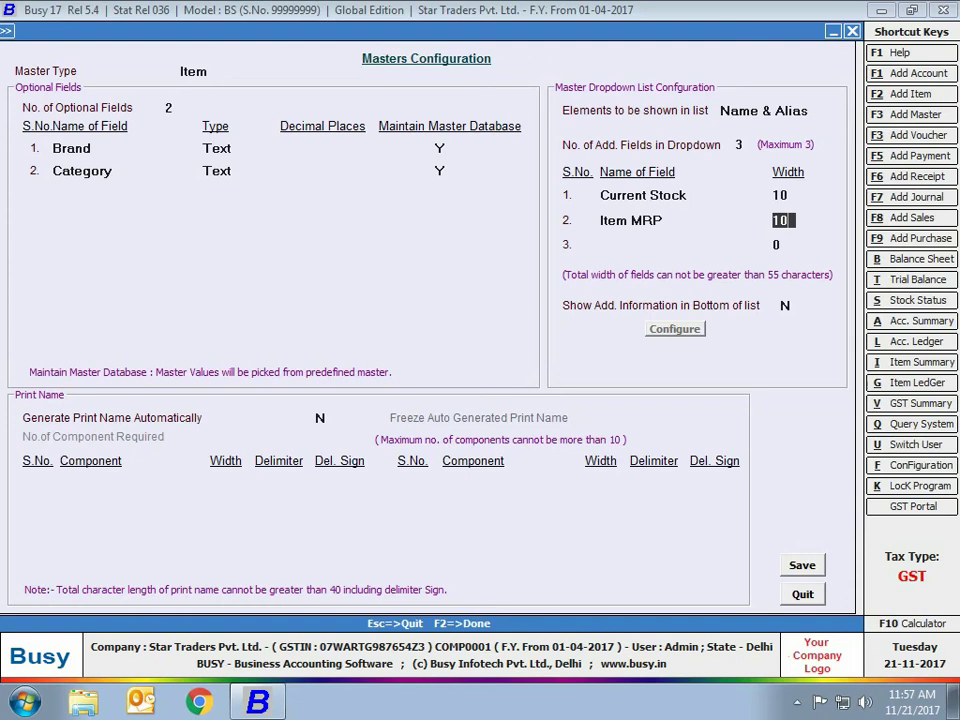
{"action": "key", "text": "Return"}
Step: Set the third additional dropdown field to Optional Field1 with width 10, and enable additional information at the bottom of the list
{"action": "type", "text": "op"}
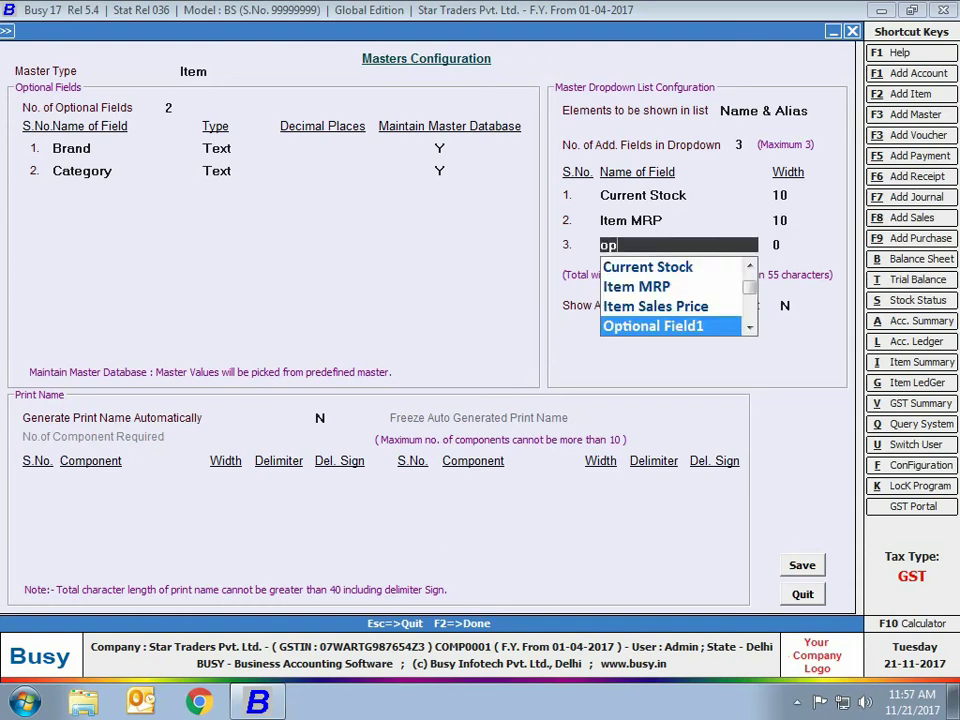
{"action": "key", "text": "Return"}
{"action": "type", "text": "10"}
{"action": "key", "text": "Return"}
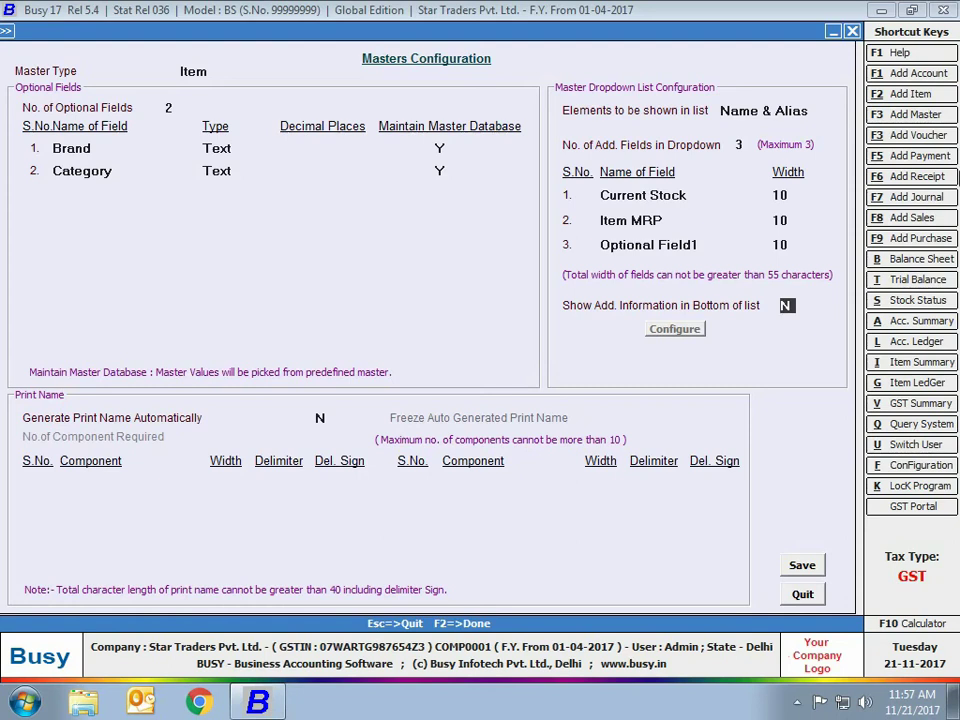
{"action": "type", "text": "Y"}
Step: Examine the additional information layout for items and the fields available for it, then return to the masters configuration
{"action": "left_click", "coordinate": [692, 330]}
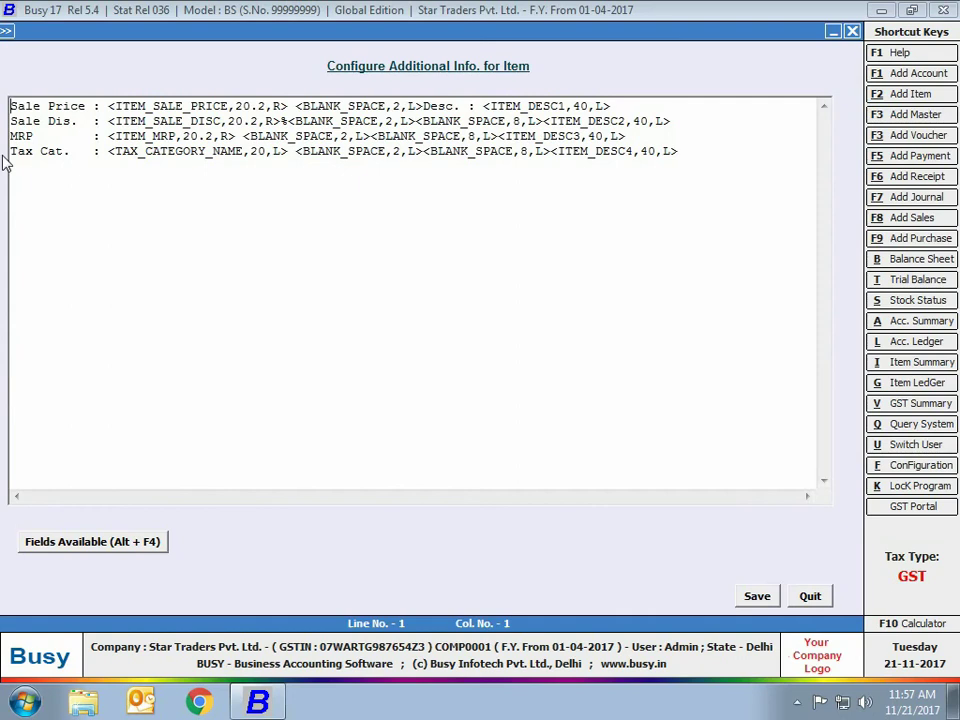
{"action": "left_click", "coordinate": [38, 133]}
{"action": "left_click", "coordinate": [51, 120]}
{"action": "left_click", "coordinate": [48, 136]}
{"action": "left_click", "coordinate": [85, 151]}
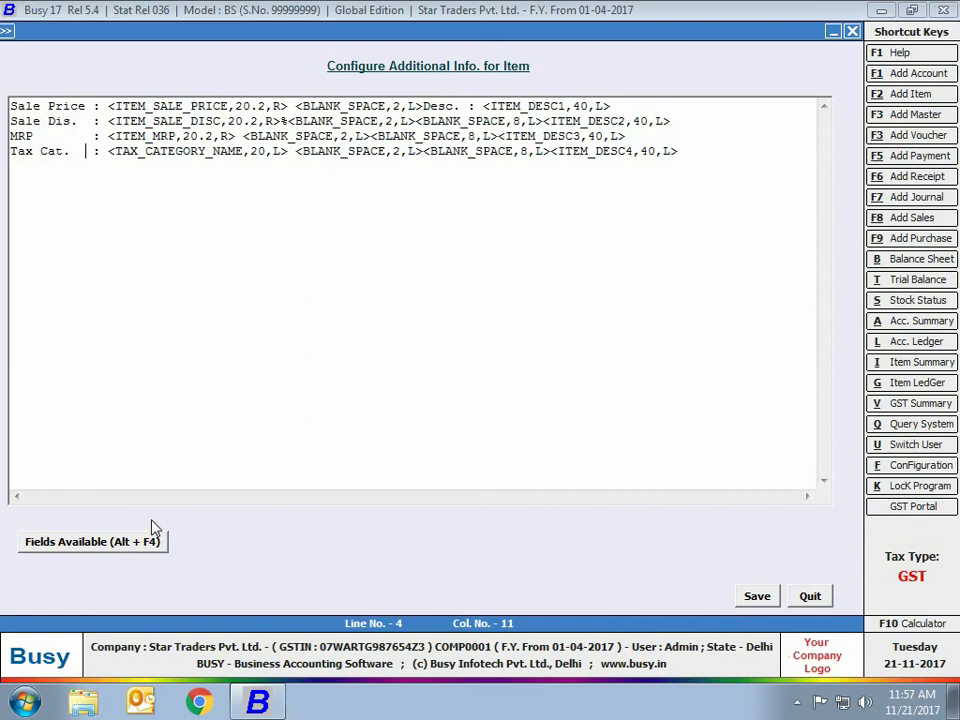
{"action": "left_click", "coordinate": [131, 539]}
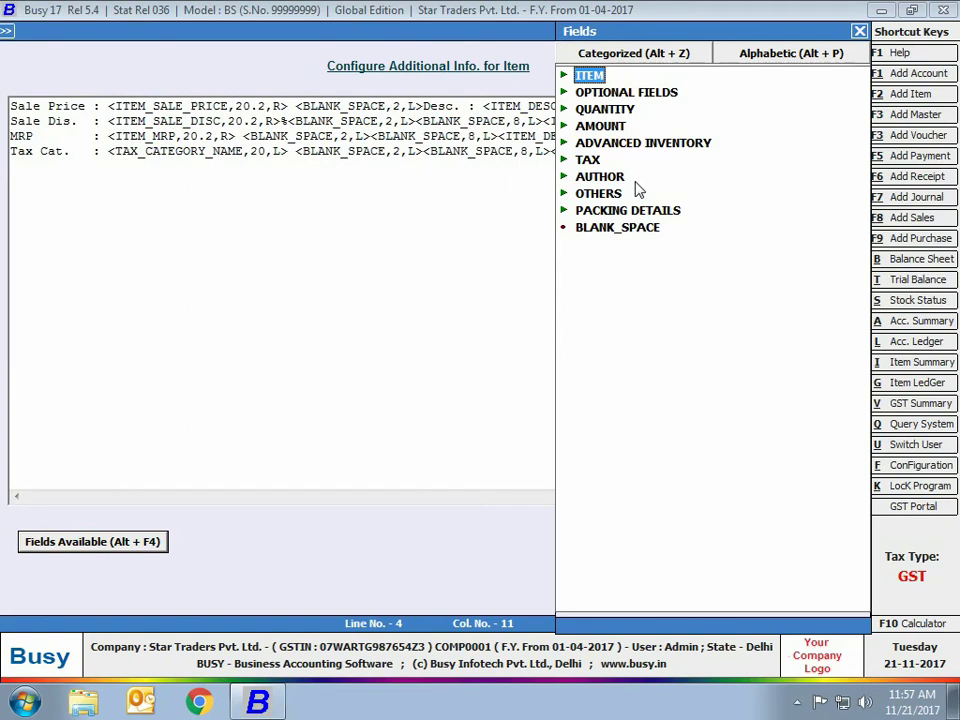
{"action": "key", "text": "Escape"}
{"action": "key", "text": "Escape"}
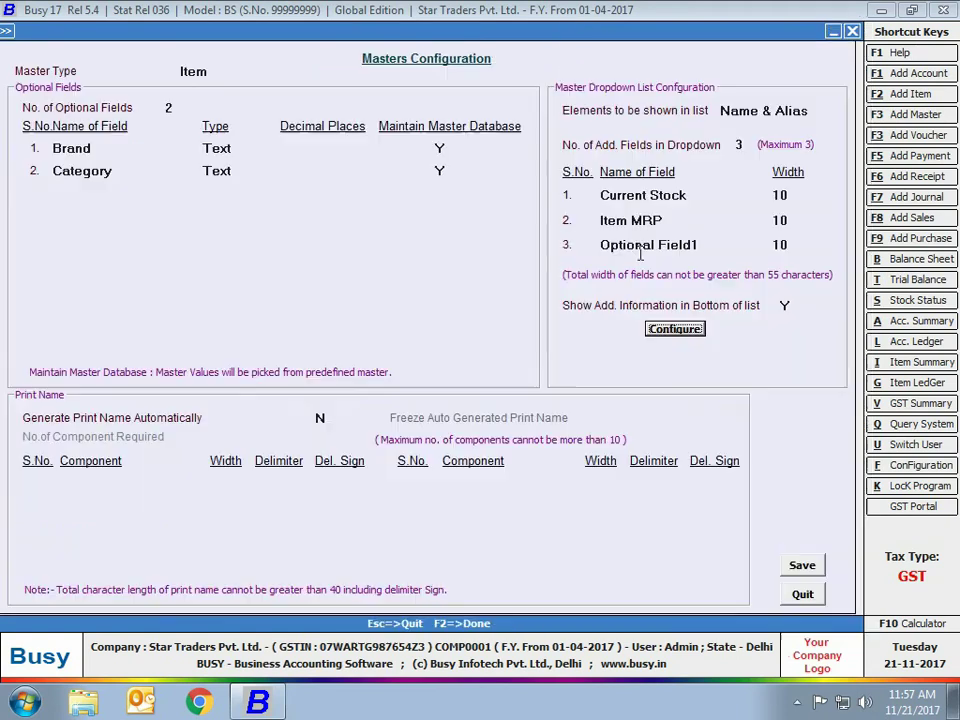
Step: Turn on automatic print name generation with 2 components
{"action": "left_click", "coordinate": [322, 419]}
{"action": "type", "text": "Y"}
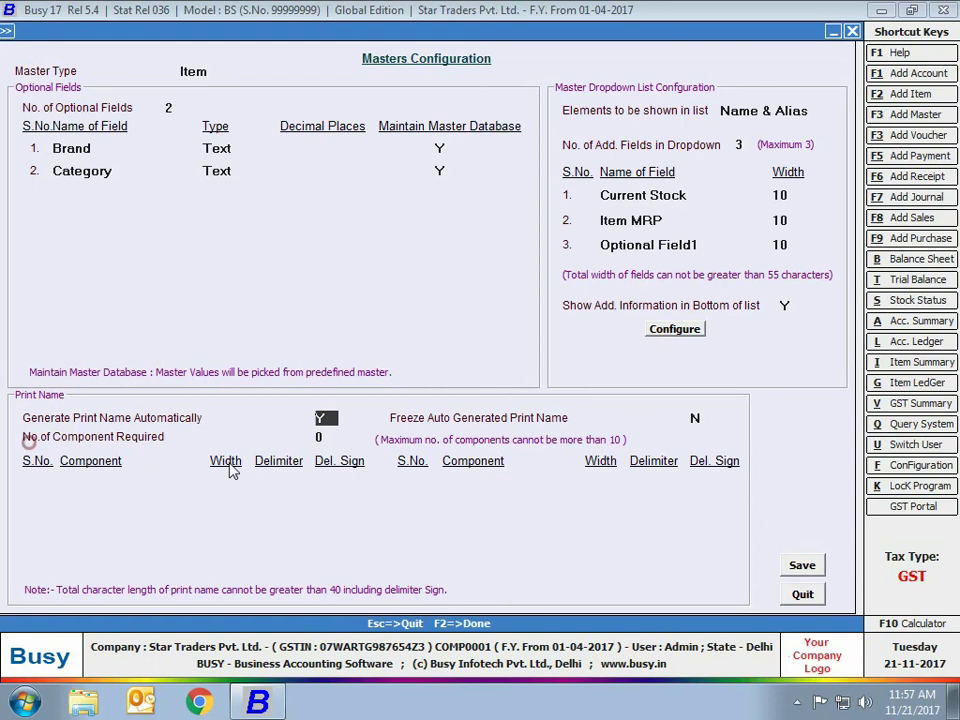
{"action": "left_click", "coordinate": [331, 437]}
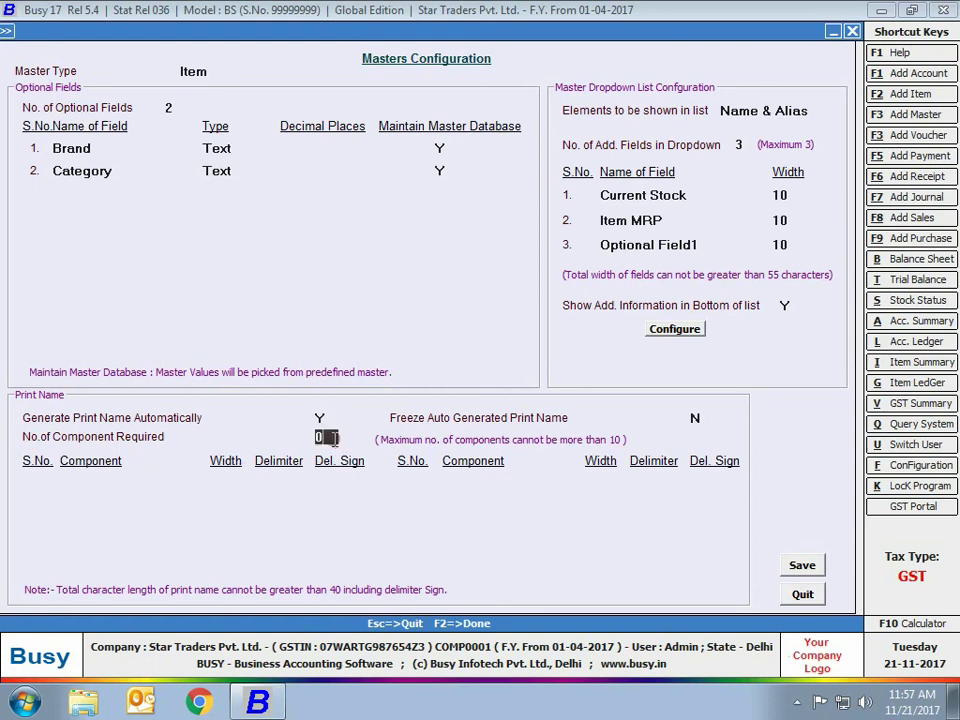
{"action": "type", "text": "2"}
{"action": "key", "text": "Return"}
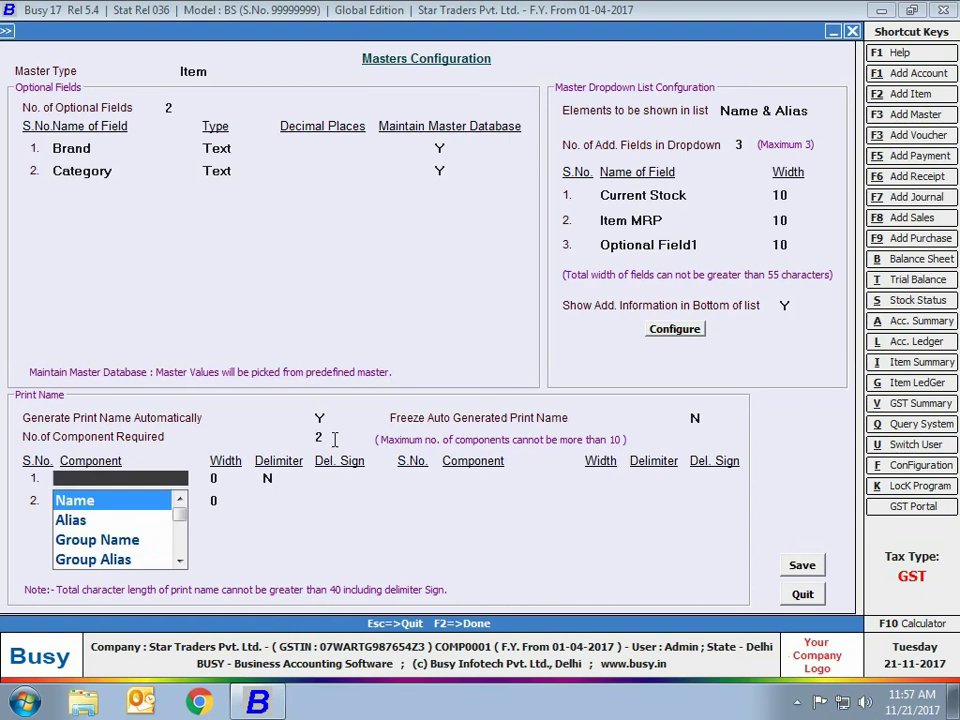
Step: Set the first print name component to Group Name with width 4 and a "-" delimiter
{"action": "key", "text": "Down"}
{"action": "key", "text": "Down"}
{"action": "key", "text": "Return"}
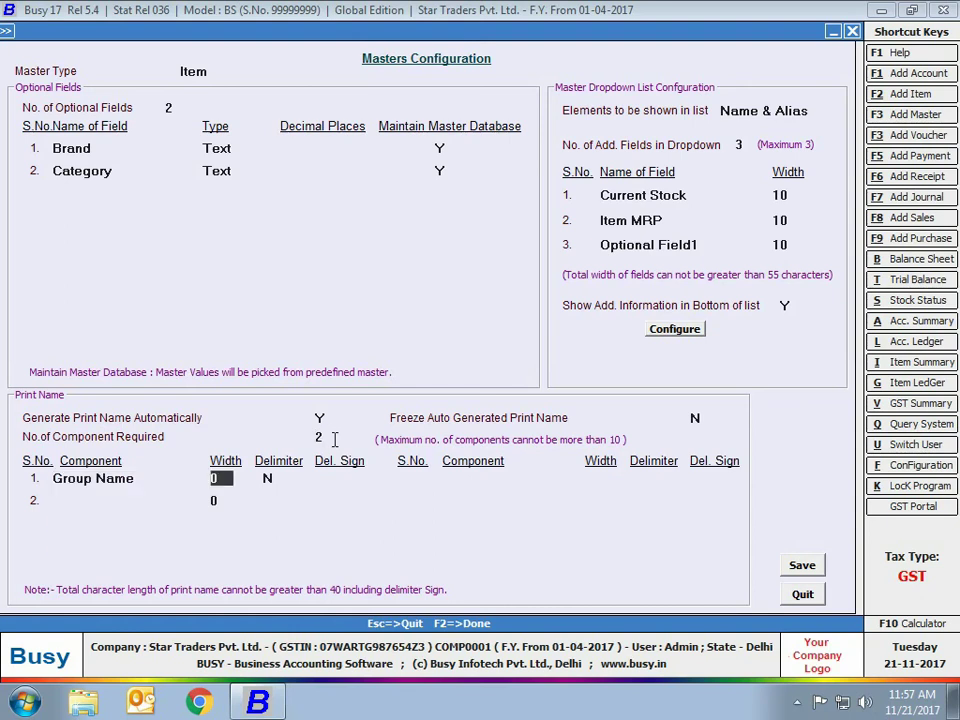
{"action": "type", "text": "4"}
{"action": "key", "text": "Return"}
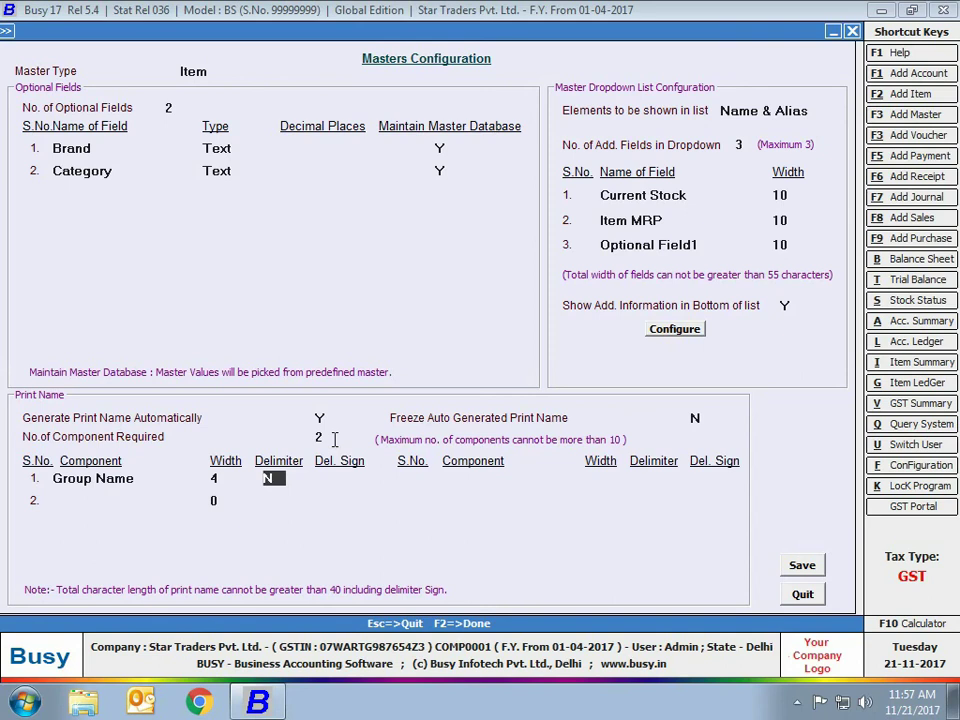
{"action": "type", "text": "Y"}
{"action": "key", "text": "Return"}
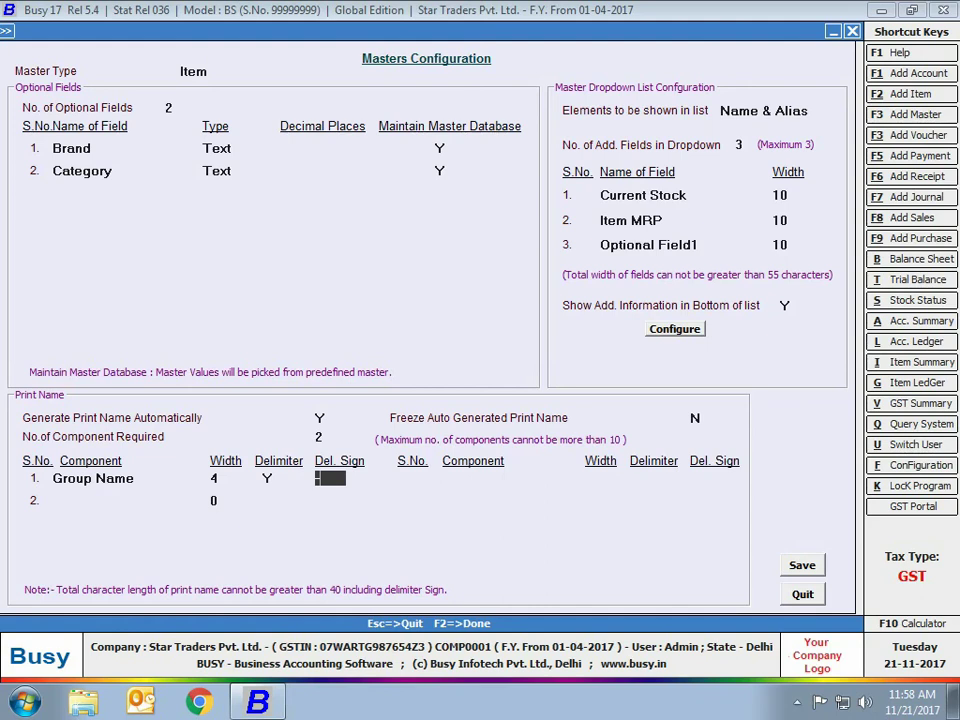
{"action": "key", "text": "Return"}
Step: Set the second print name component to Optional Field 2 with a width of 4
{"action": "key", "text": "Down"}
{"action": "key", "text": "Down"}
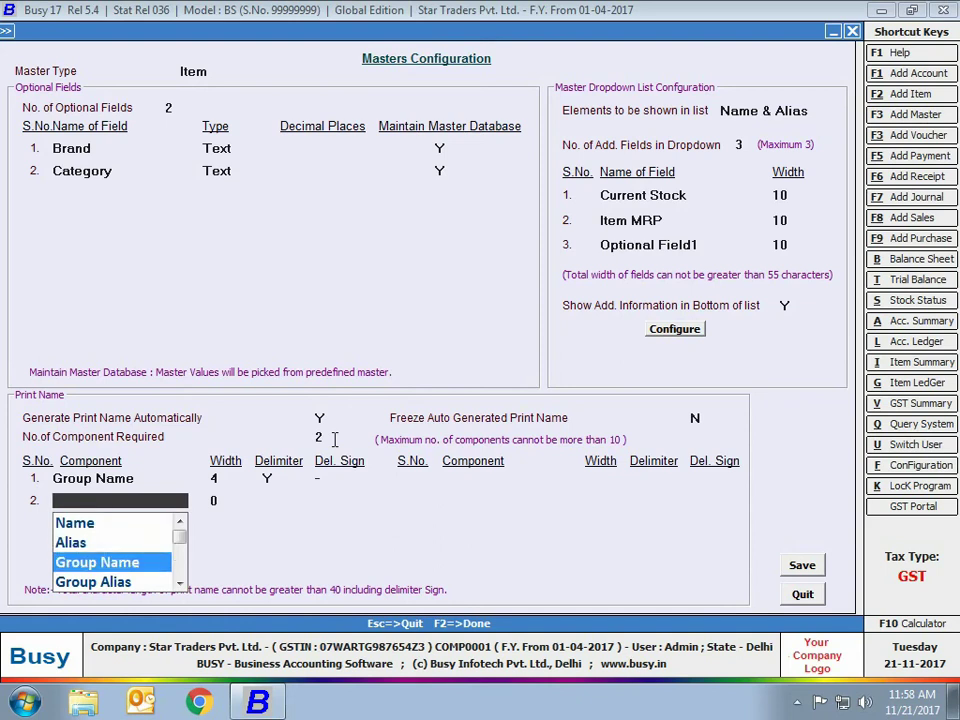
{"action": "key", "text": "Down"}
{"action": "key", "text": "Down"}
{"action": "key", "text": "Down"}
{"action": "key", "text": "Return"}
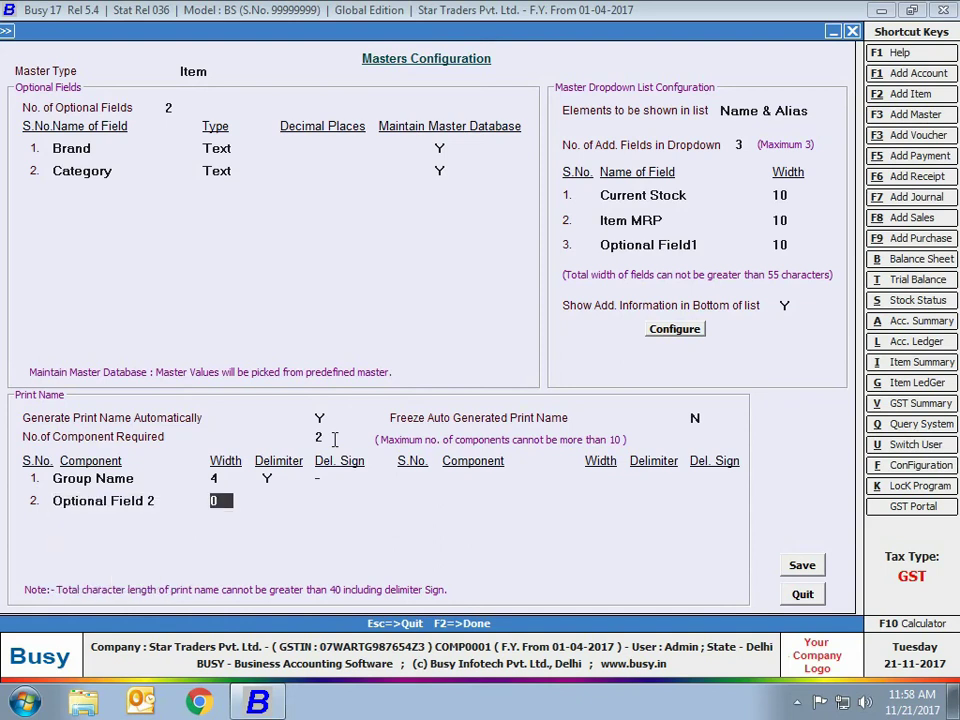
{"action": "type", "text": "4"}
{"action": "key", "text": "Return"}
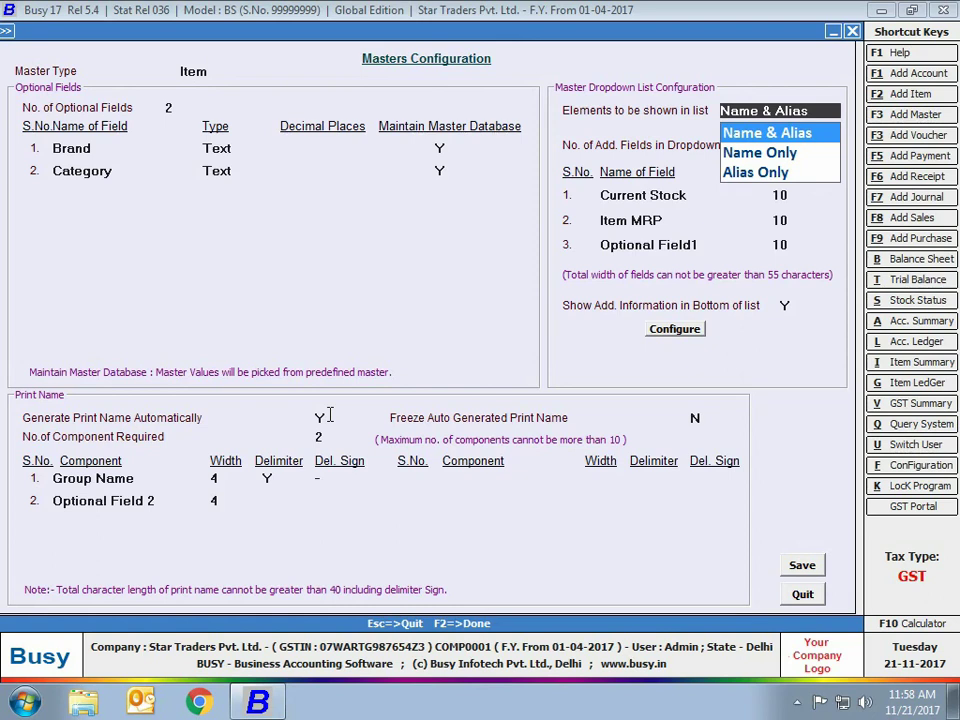
Step: Turn off automatic print name generation and save the item master configuration
{"action": "left_click", "coordinate": [322, 417]}
{"action": "type", "text": "N"}
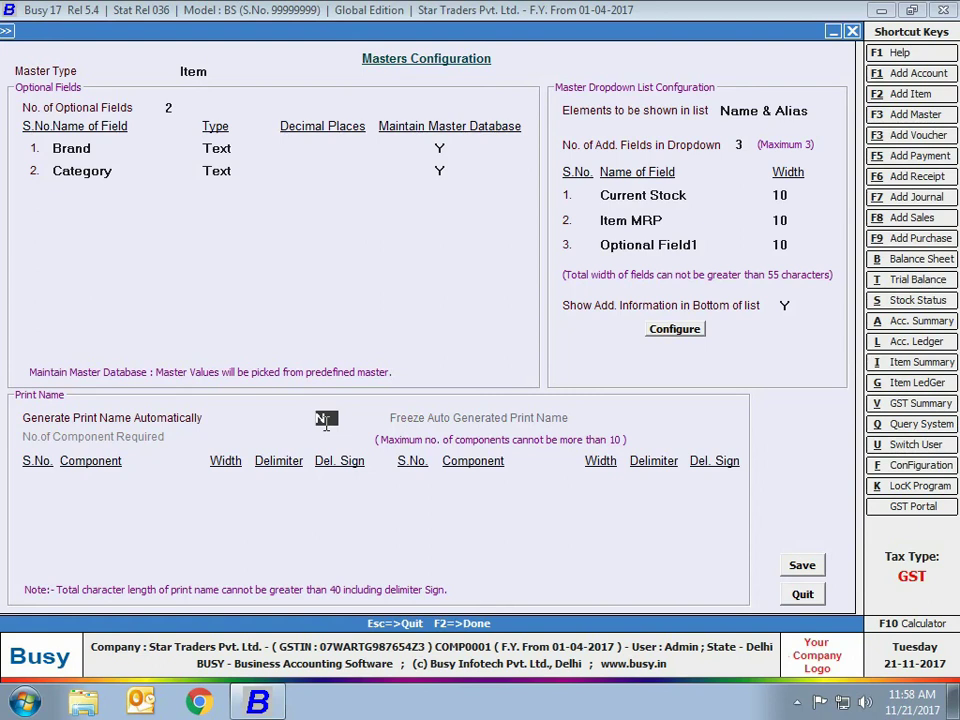
{"action": "left_click", "coordinate": [803, 566]}
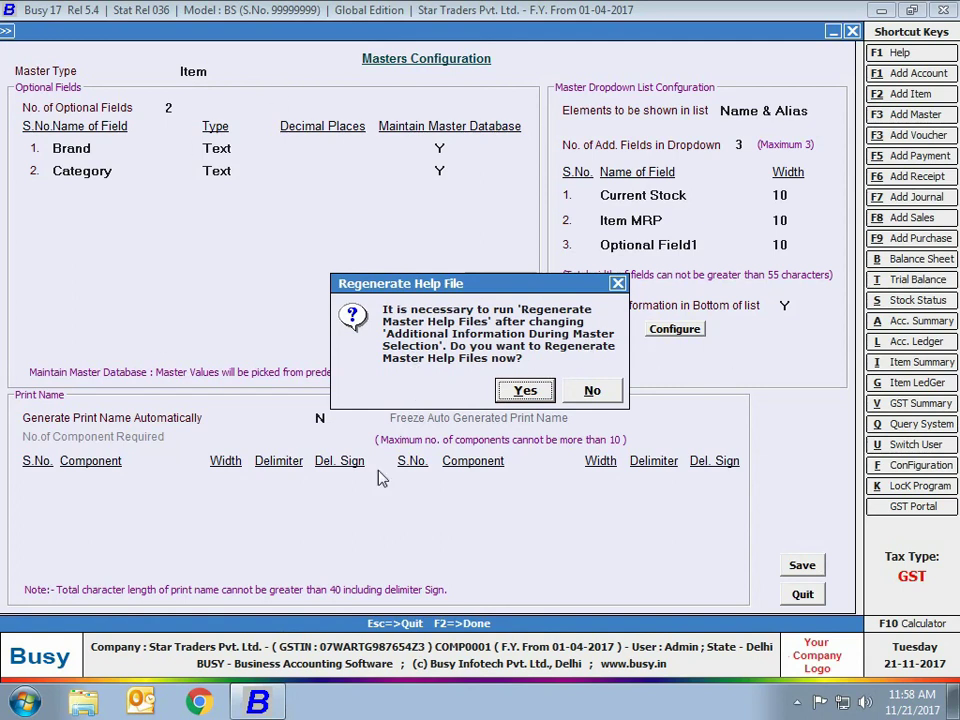
Step: Regenerate the master help files and close the masters configuration
{"action": "left_click", "coordinate": [526, 390]}
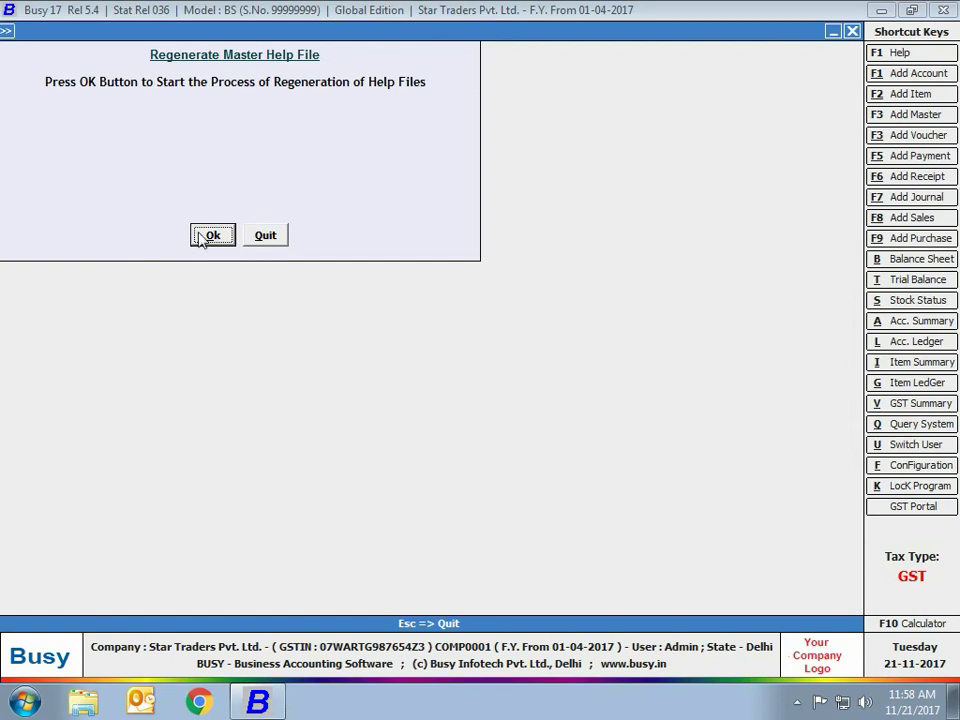
{"action": "left_click", "coordinate": [205, 237]}
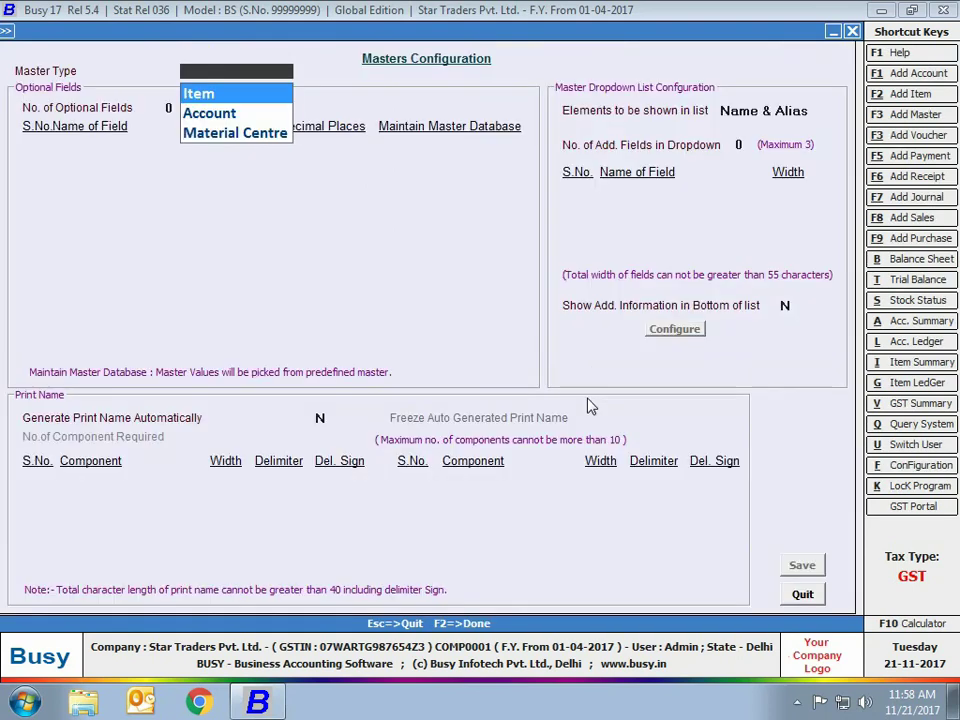
{"action": "key", "text": "Escape"}
{"action": "key", "text": "Escape"}
{"action": "key", "text": "Escape"}
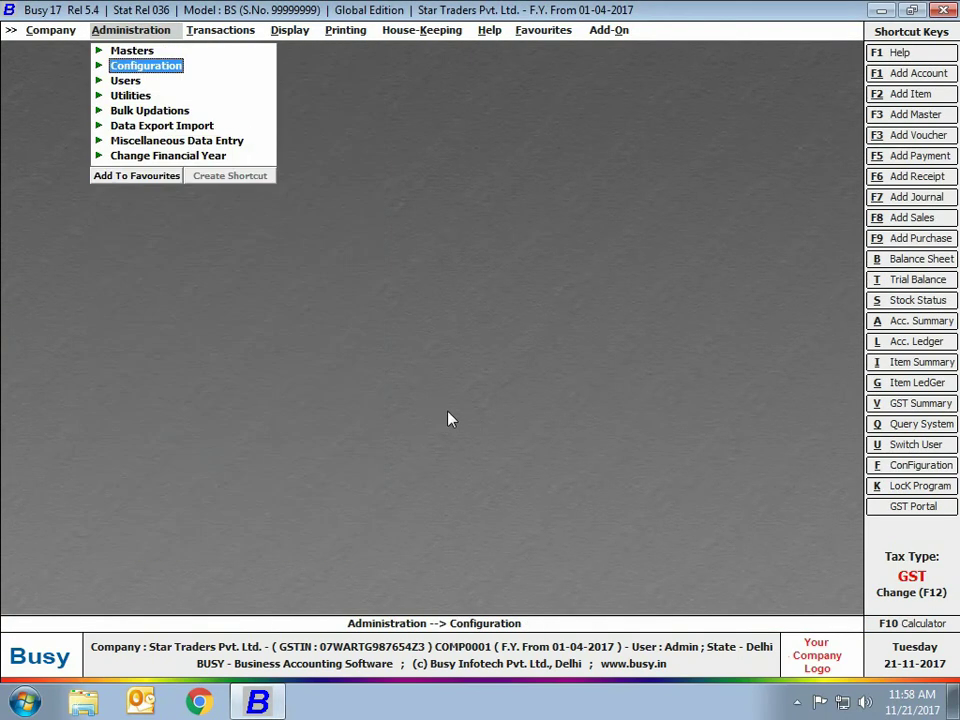
Step: Start a new item master named "Refrigerator 265 Litre" and assign it to the Refrigerators group
{"action": "left_click", "coordinate": [129, 50]}
{"action": "left_click", "coordinate": [160, 125]}
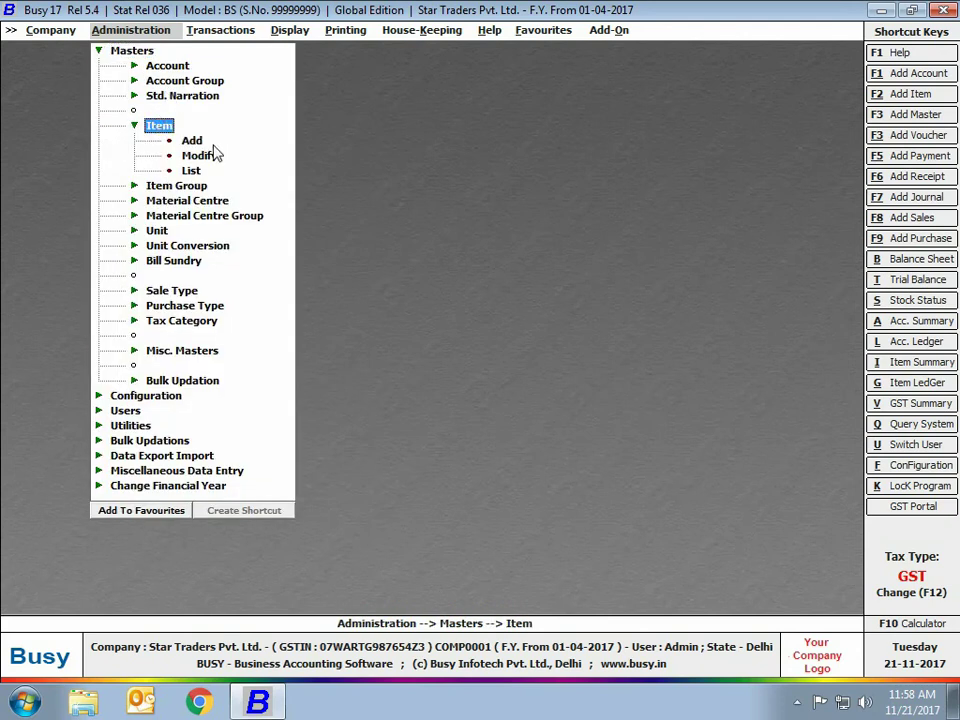
{"action": "left_click", "coordinate": [191, 140]}
{"action": "type", "text": "Refrigera"}
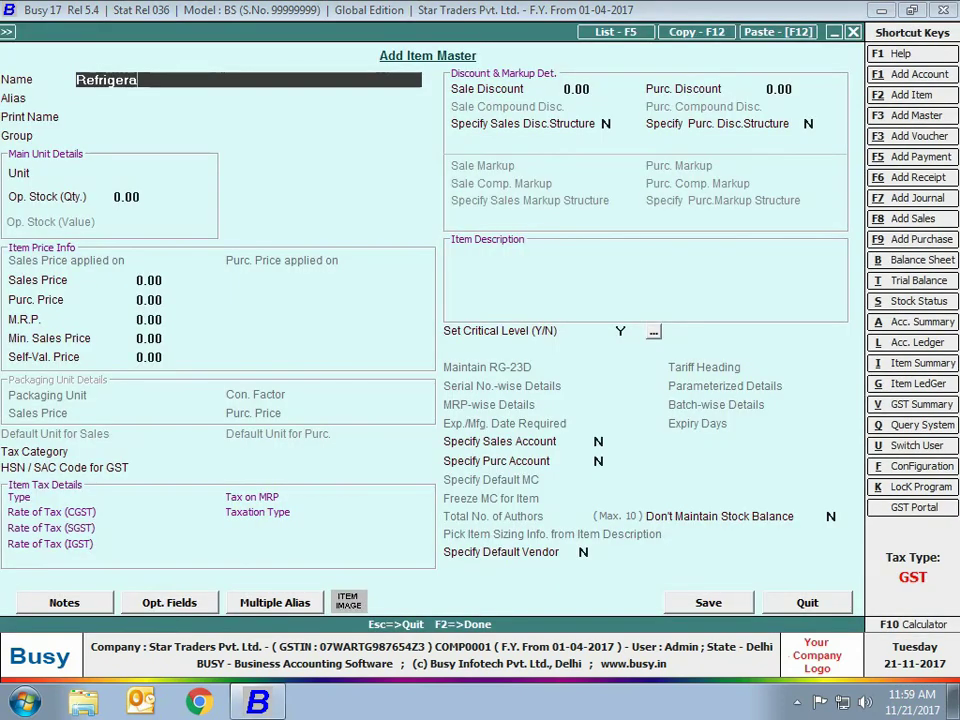
{"action": "type", "text": "tor 265 Litre"}
{"action": "key", "text": "Return"}
{"action": "key", "text": "Return"}
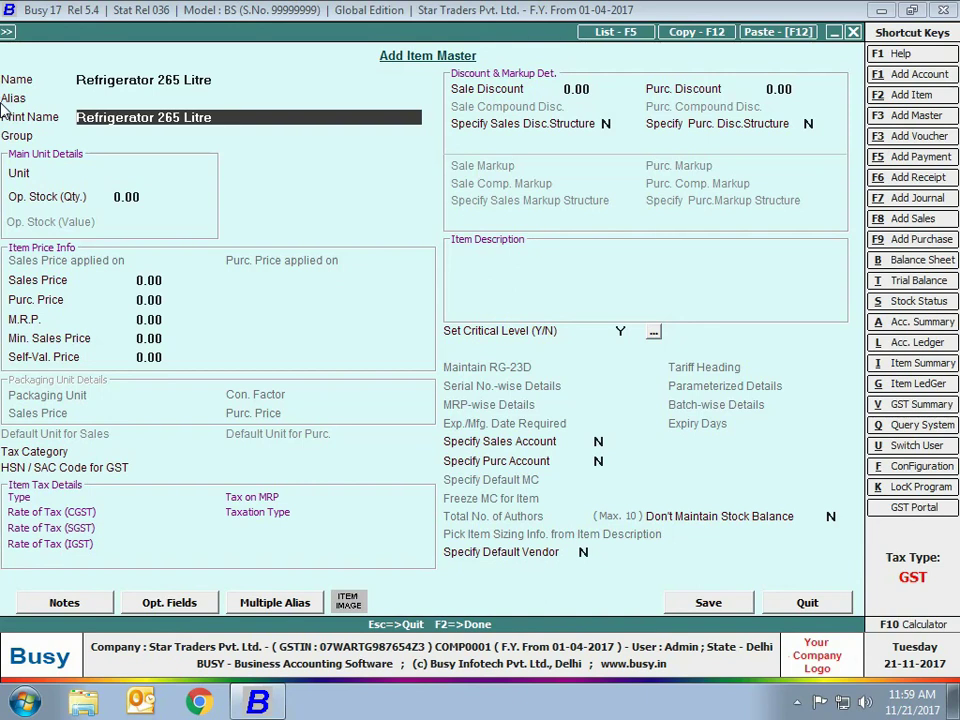
{"action": "key", "text": "Return"}
{"action": "key", "text": "Down"}
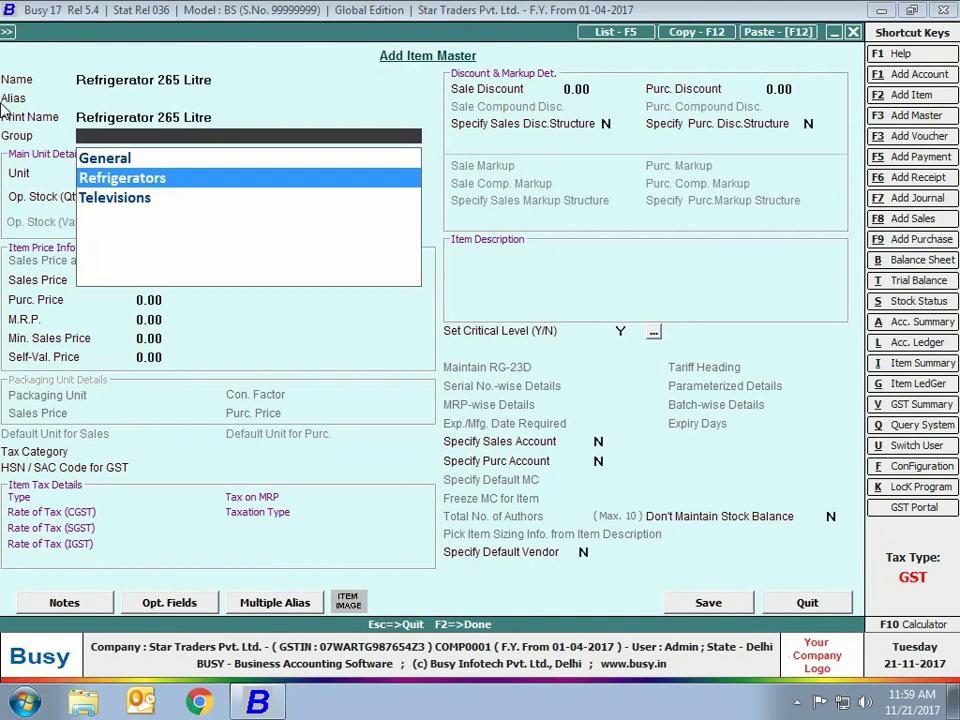
{"action": "key", "text": "Return"}
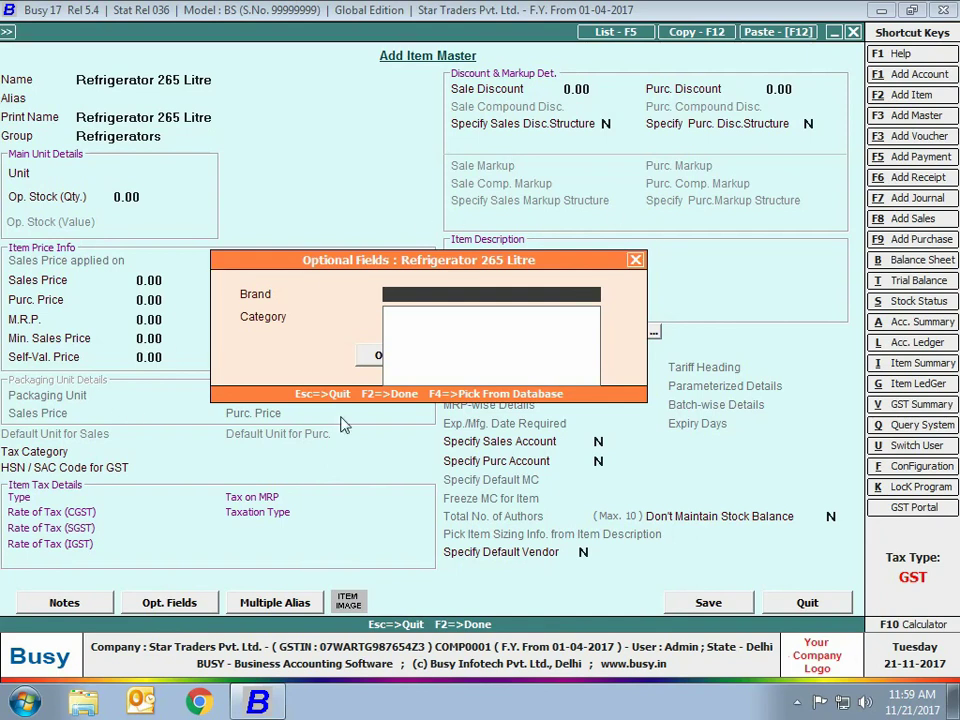
Step: Create the brand "Whirlpool" and assign it to the item's Brand optional field
{"action": "key", "text": "F3"}
{"action": "type", "text": "W"}
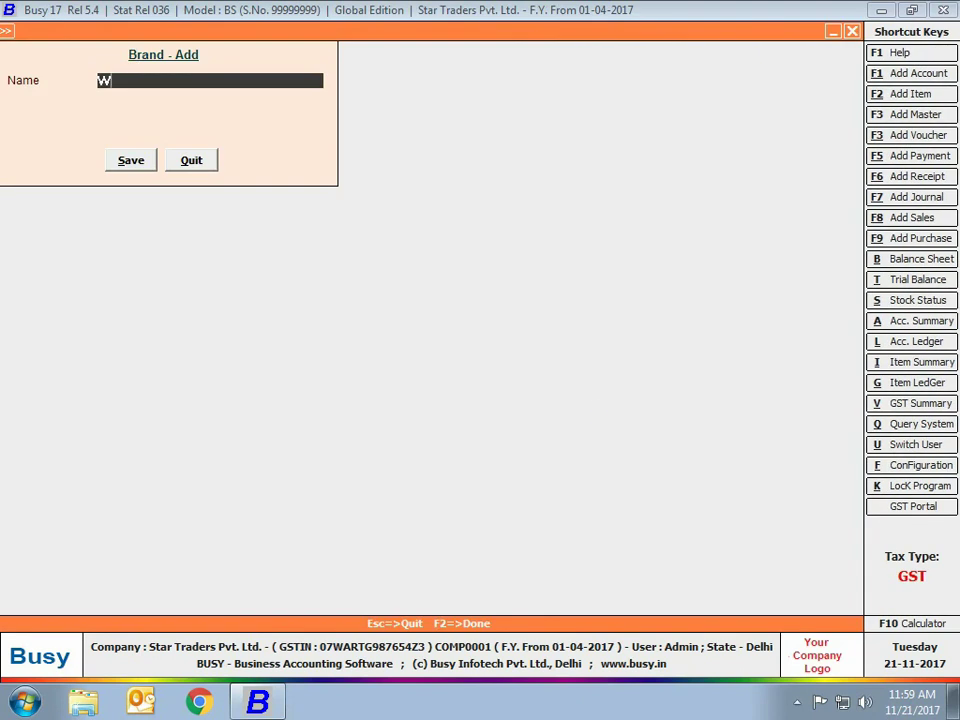
{"action": "type", "text": "hirlpool"}
{"action": "key", "text": "Return"}
{"action": "key", "text": "Return"}
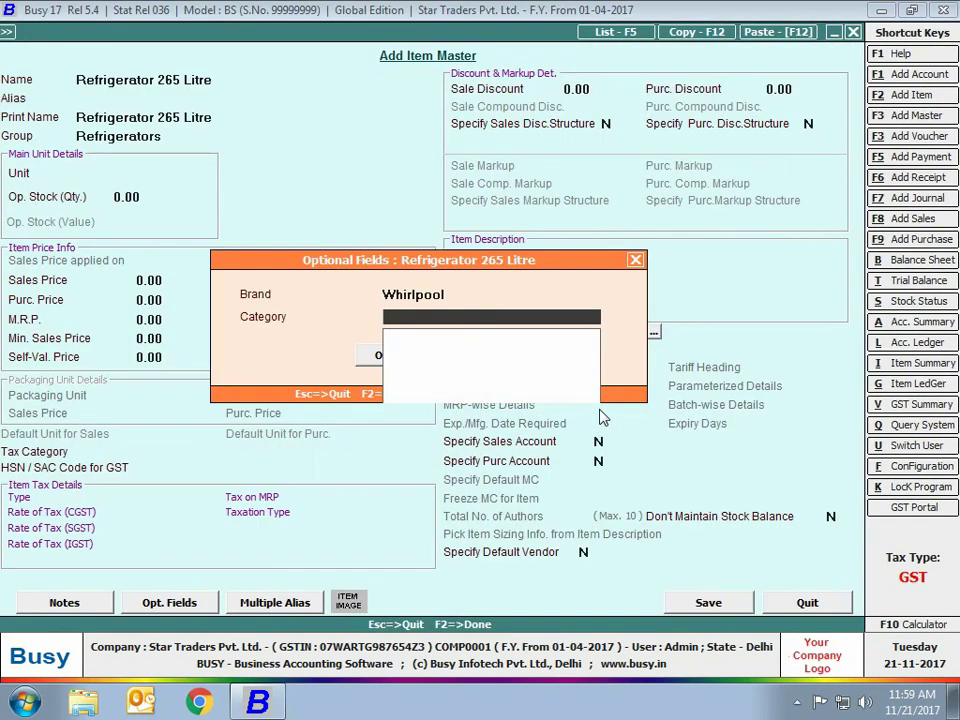
Step: Create the category "Double Door" for the item's Category optional field and confirm the optional fields
{"action": "key", "text": "F3"}
{"action": "type", "text": "Double Door"}
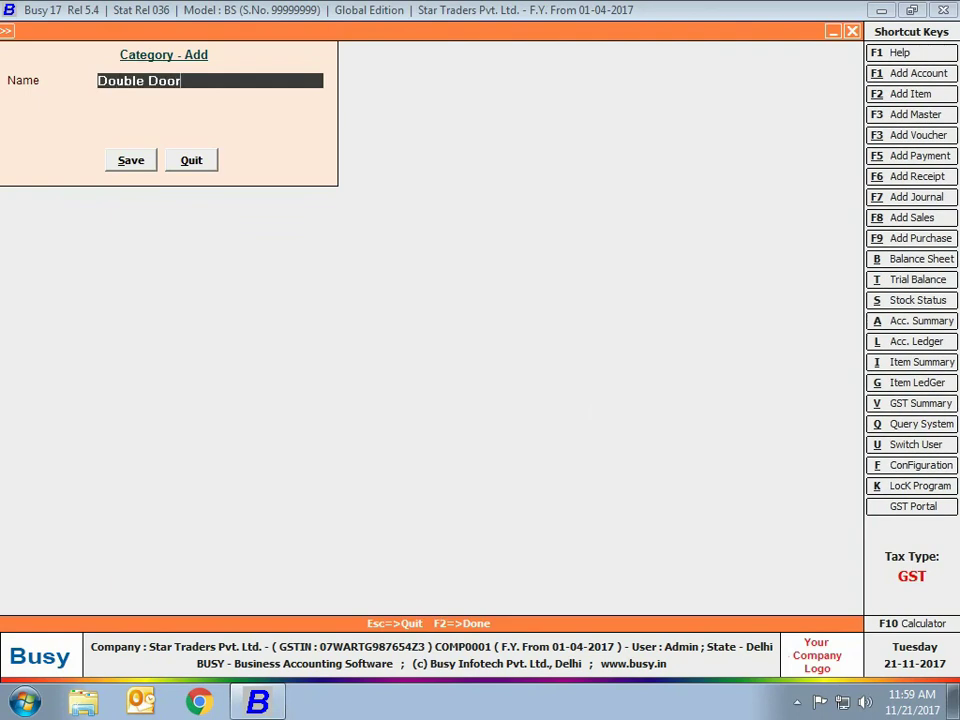
{"action": "key", "text": "Return"}
{"action": "key", "text": "Return"}
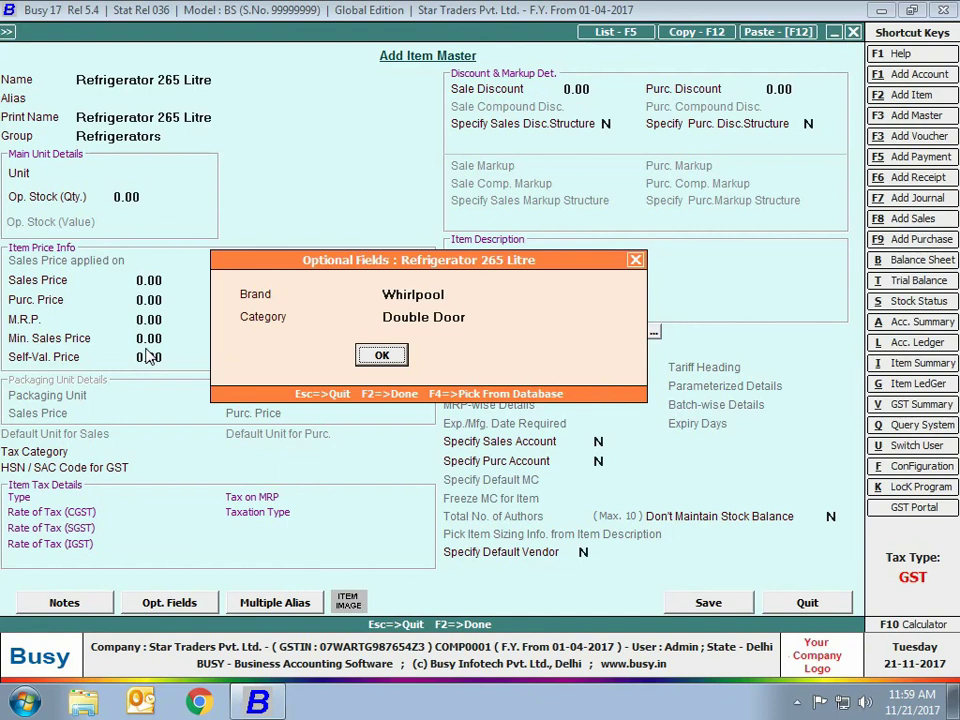
{"action": "left_click", "coordinate": [378, 356]}
Step: Set the item's unit to Pcs. with an opening stock quantity of 10 and value of 2,50,000
{"action": "type", "text": "pcs"}
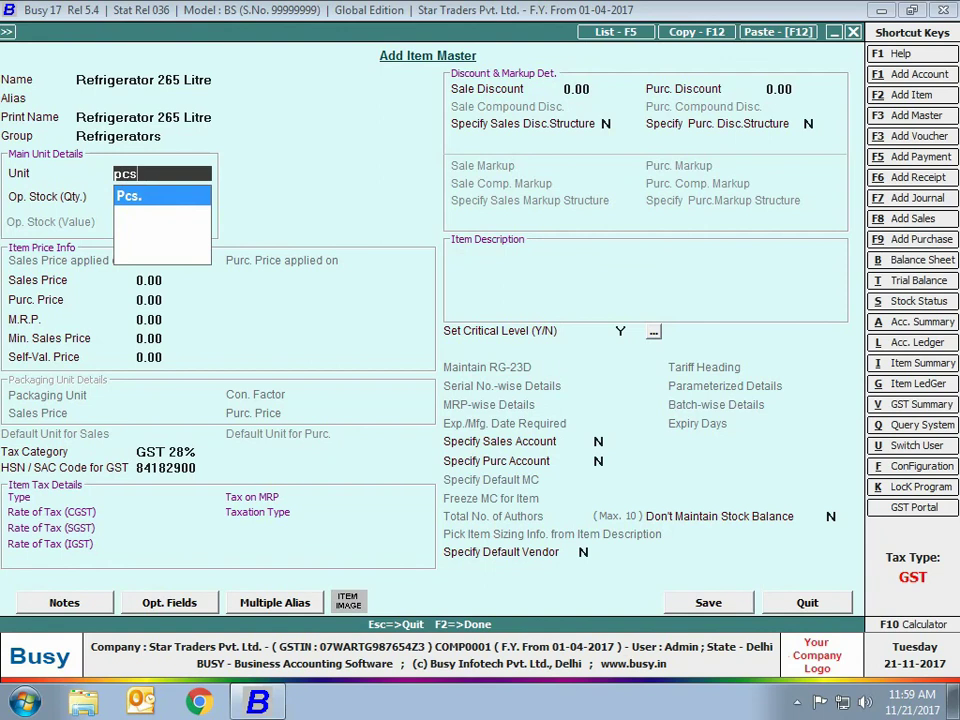
{"action": "key", "text": "Return"}
{"action": "type", "text": "10"}
{"action": "key", "text": "Return"}
{"action": "type", "text": "250000"}
{"action": "key", "text": "Return"}
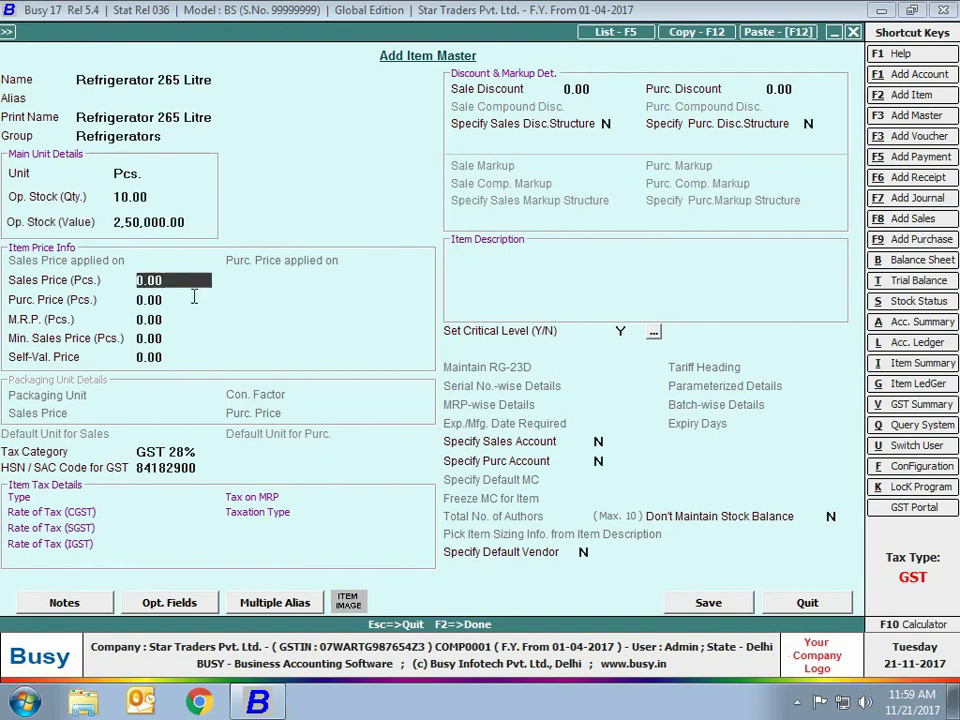
Step: Set the sales price to 28,000, purchase price to 25,000 and M.R.P. to 30,000, then save the item and close the form
{"action": "type", "text": "28000"}
{"action": "key", "text": "Return"}
{"action": "type", "text": "25000"}
{"action": "key", "text": "Return"}
{"action": "type", "text": "30000"}
{"action": "key", "text": "Return"}
{"action": "key", "text": "Return"}
{"action": "left_click", "coordinate": [703, 605]}
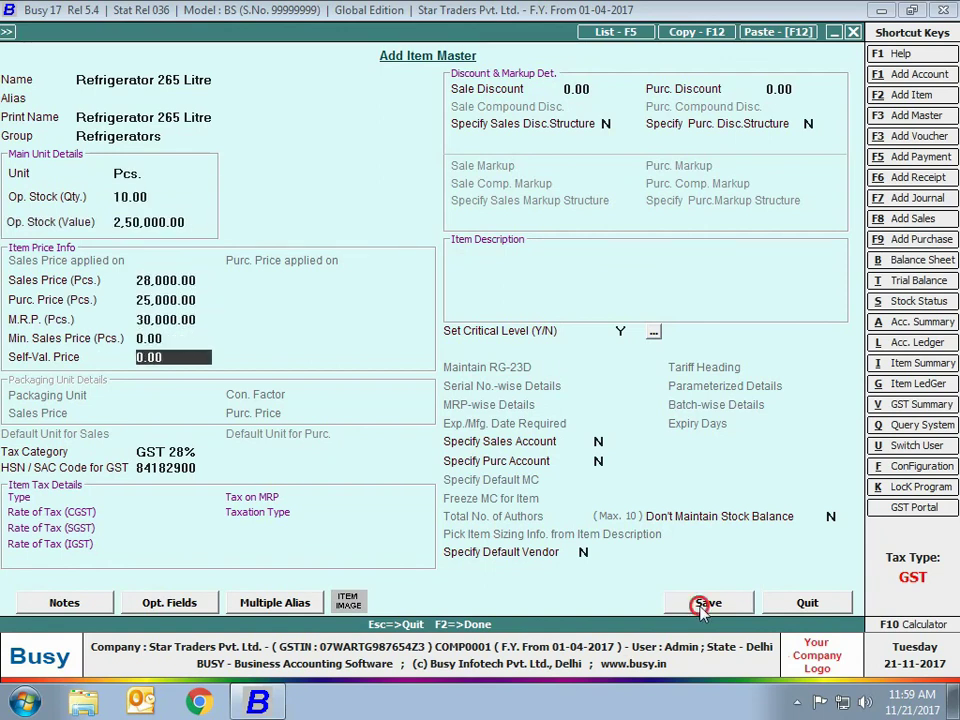
{"action": "left_click", "coordinate": [437, 454]}
{"action": "key", "text": "Escape"}
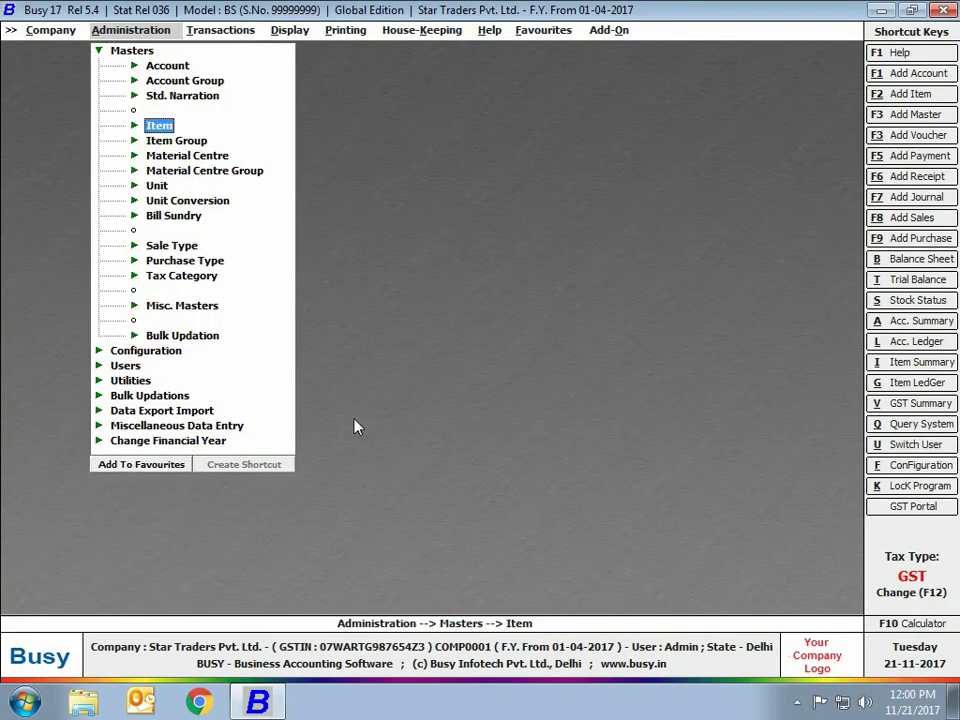
Step: Start a sales voucher in series Main dated 01-07-2017 for Arshia Enterprises from Main Store with sale type L/GST-28%
{"action": "key", "text": "Escape"}
{"action": "left_click", "coordinate": [220, 30]}
{"action": "left_click", "coordinate": [218, 50]}
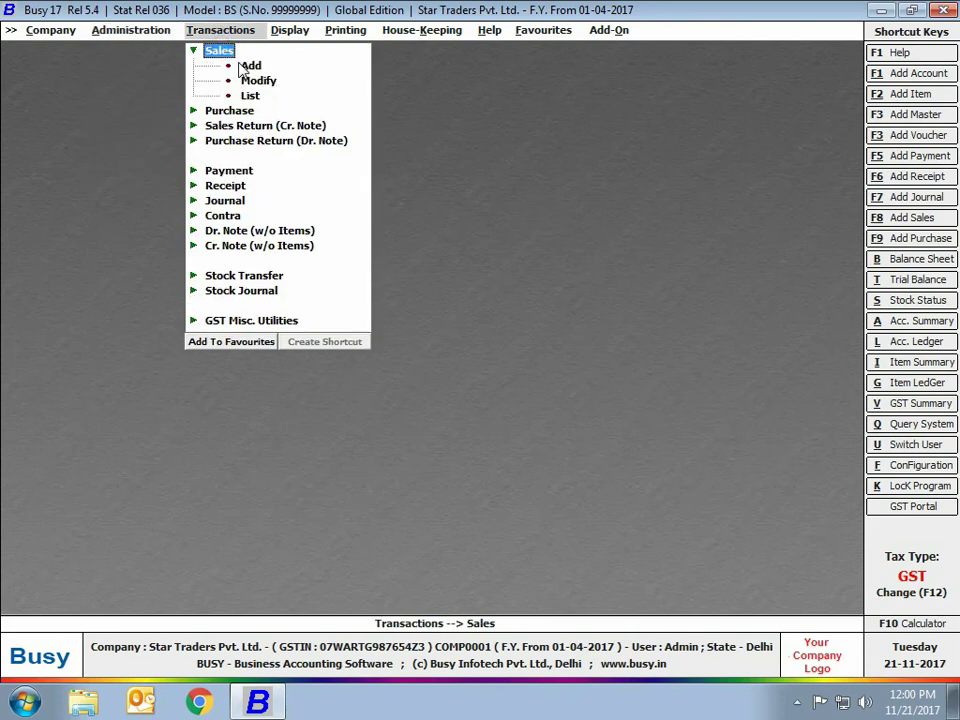
{"action": "double_click", "coordinate": [248, 66]}
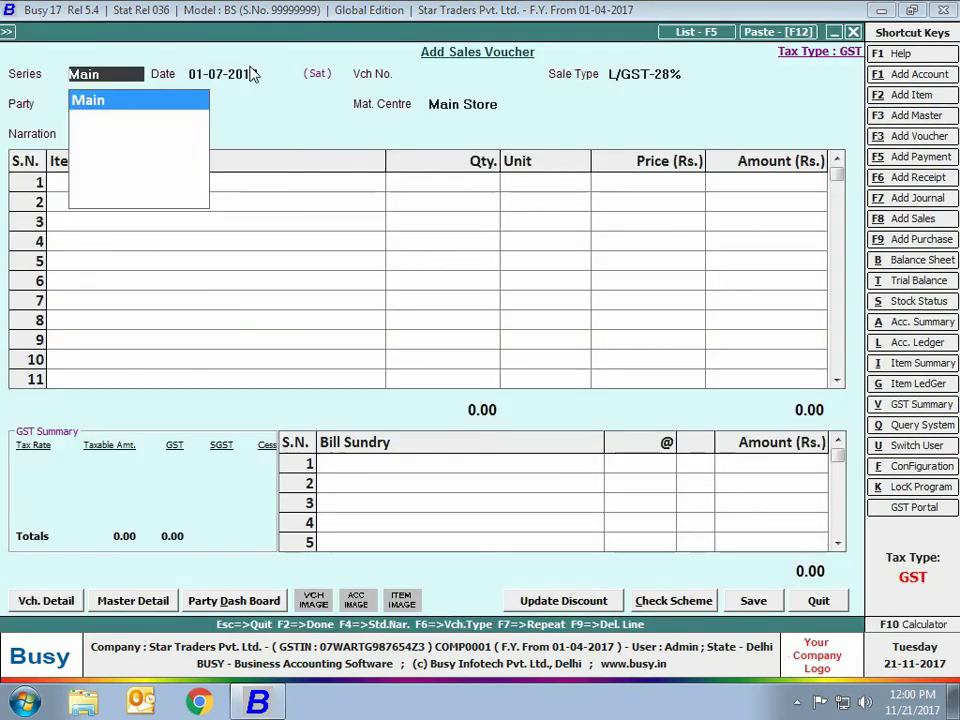
{"action": "key", "text": "Return"}
{"action": "key", "text": "Return"}
{"action": "key", "text": "Return"}
{"action": "key", "text": "Return"}
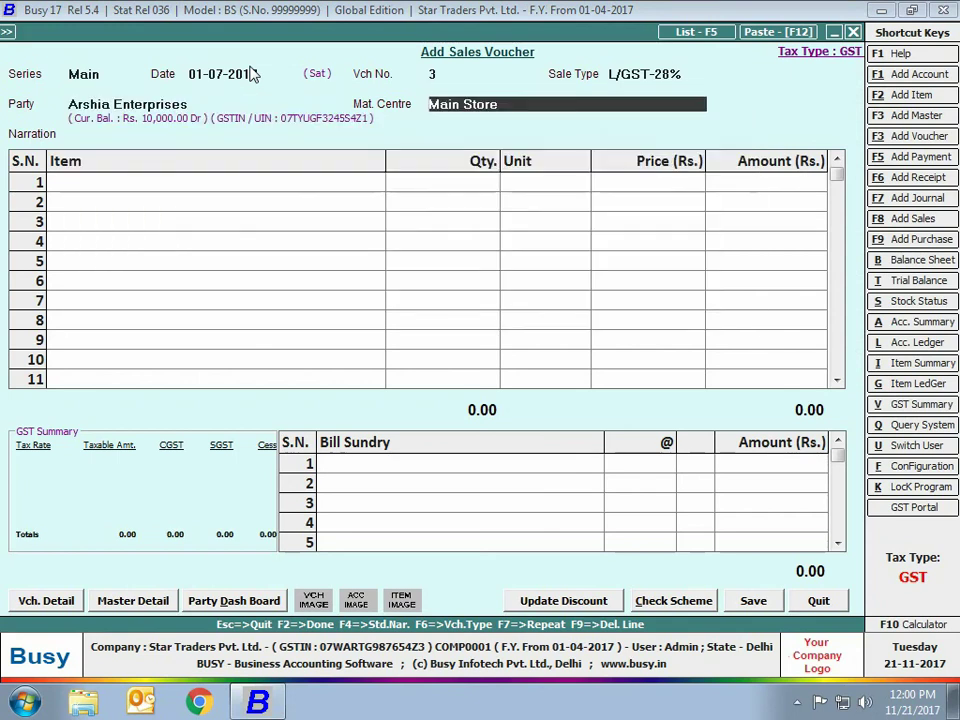
{"action": "key", "text": "Return"}
{"action": "key", "text": "Return"}
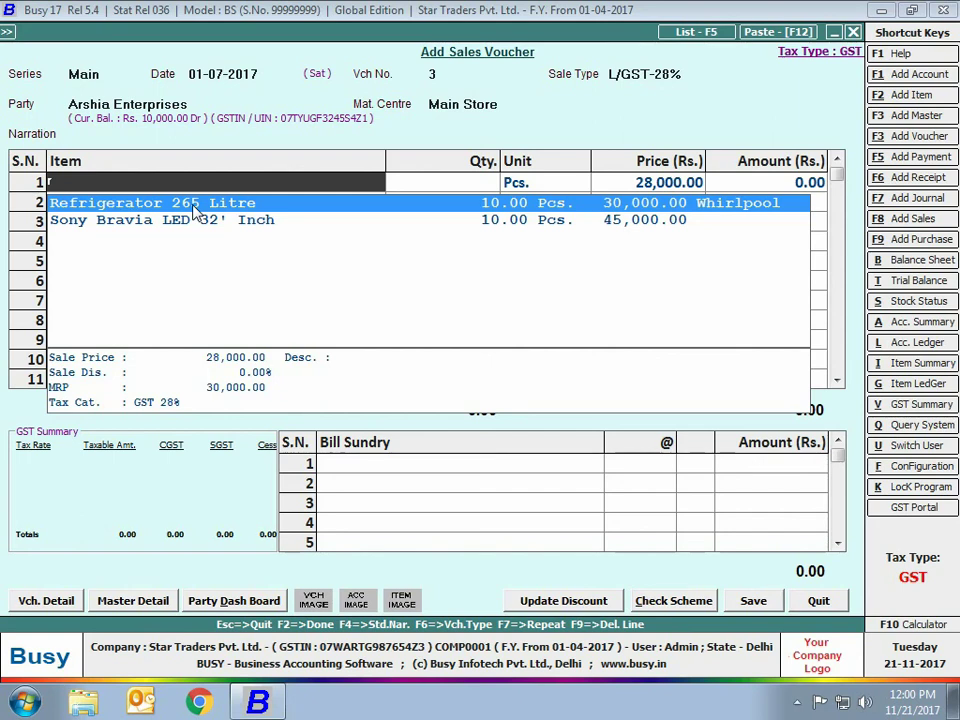
Step: Add 5 Pcs. of Refrigerator 265 Litre at a price of 28,000 to the sales voucher
{"action": "key", "text": "Return"}
{"action": "type", "text": "5"}
{"action": "key", "text": "Return"}
{"action": "key", "text": "Return"}
{"action": "key", "text": "Return"}
{"action": "key", "text": "Return"}
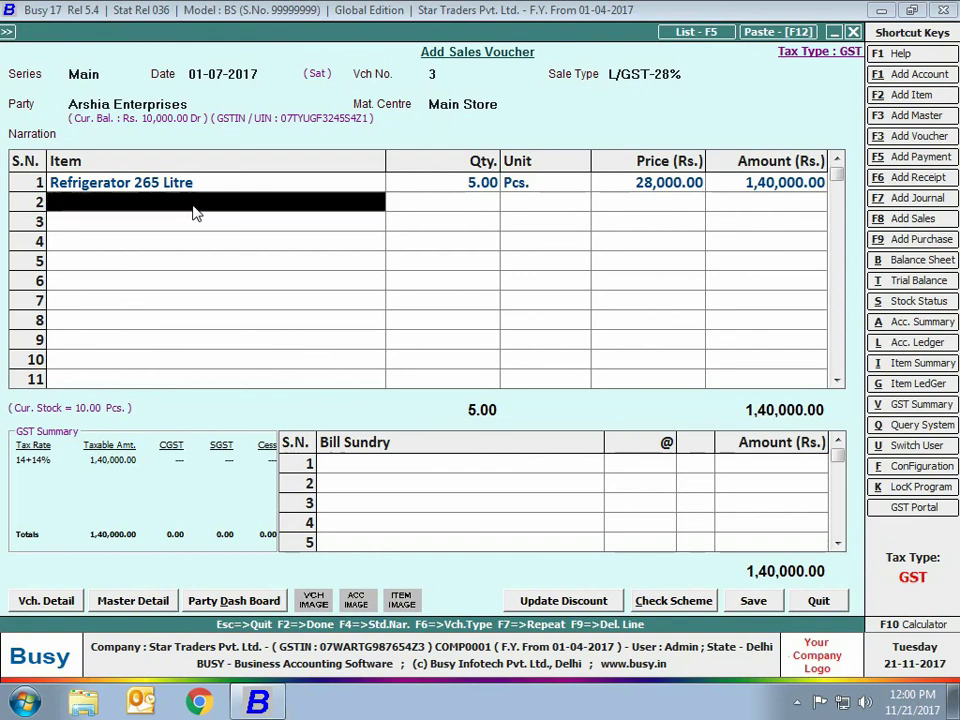
Step: Apply CGST and SGST at 14% each as bill sundries and proceed to saving the voucher
{"action": "key", "text": "Return"}
{"action": "type", "text": "cgst"}
{"action": "key", "text": "Return"}
{"action": "key", "text": "Return"}
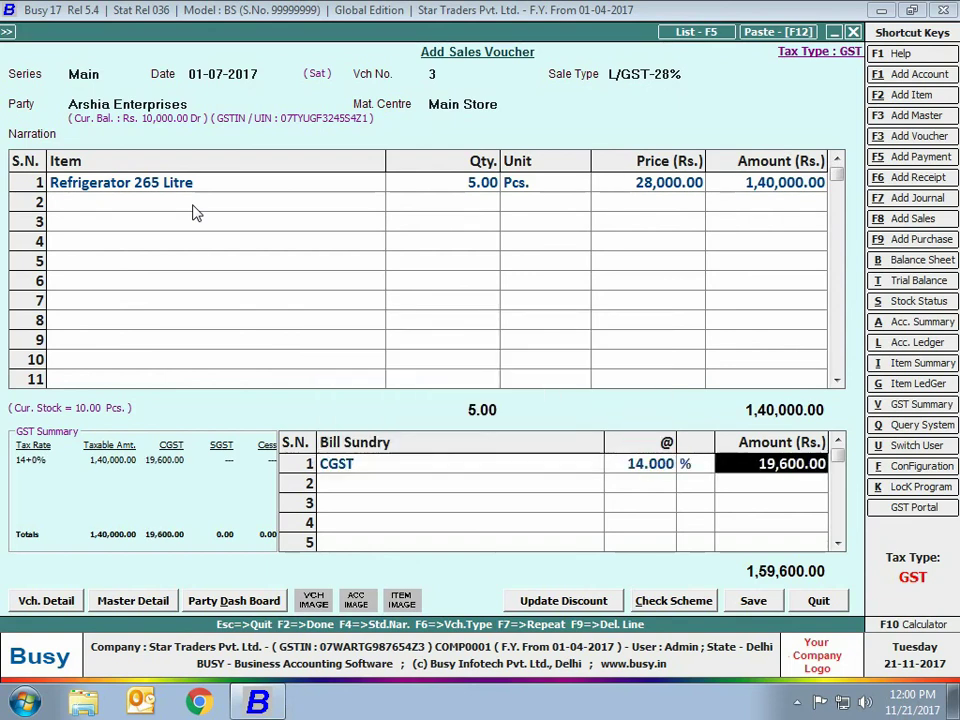
{"action": "key", "text": "Return"}
{"action": "type", "text": "sgs"}
{"action": "key", "text": "Return"}
{"action": "key", "text": "Return"}
{"action": "key", "text": "Return"}
{"action": "key", "text": "Return"}
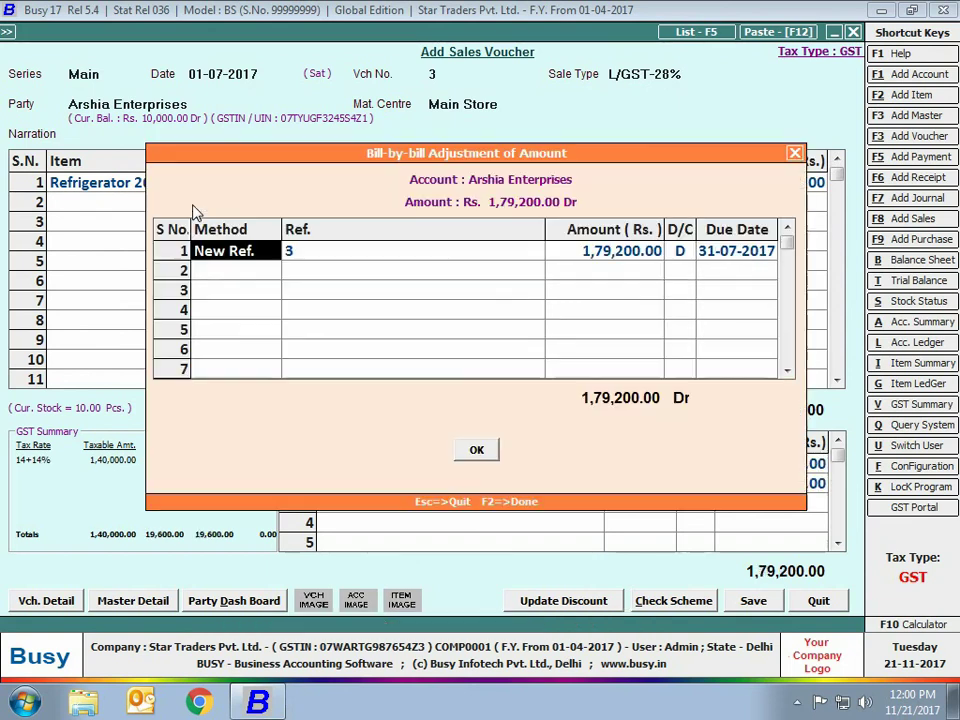
Step: Accept the new-reference bill-by-bill adjustment, save the voucher without printing the invoice, and close voucher entry
{"action": "key", "text": "F2"}
{"action": "key", "text": "Return"}
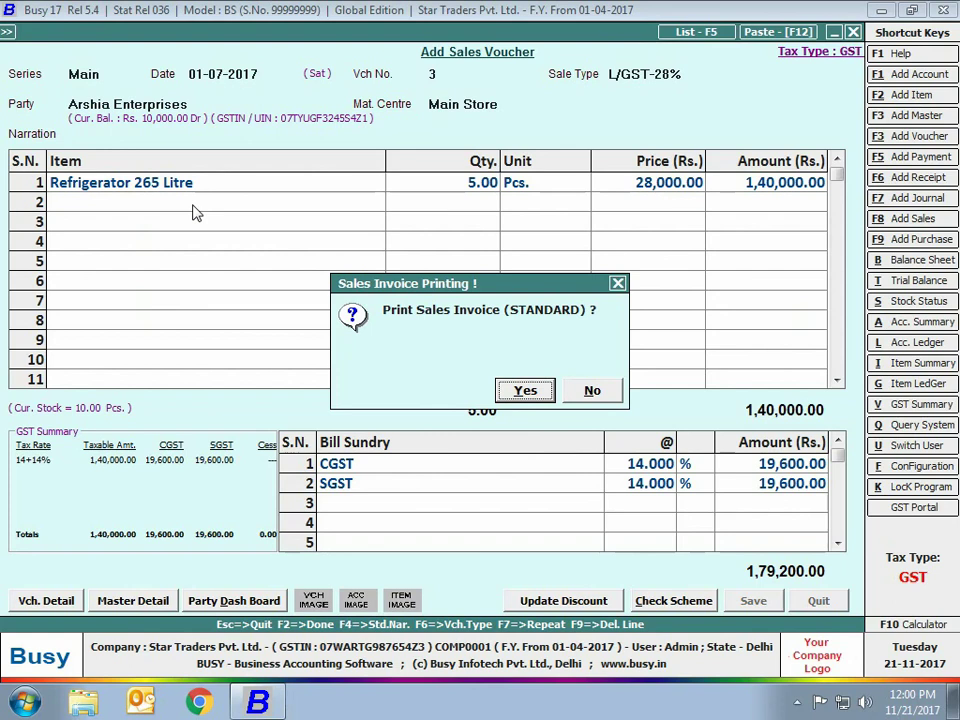
{"action": "left_click", "coordinate": [592, 390]}
{"action": "key", "text": "Escape"}
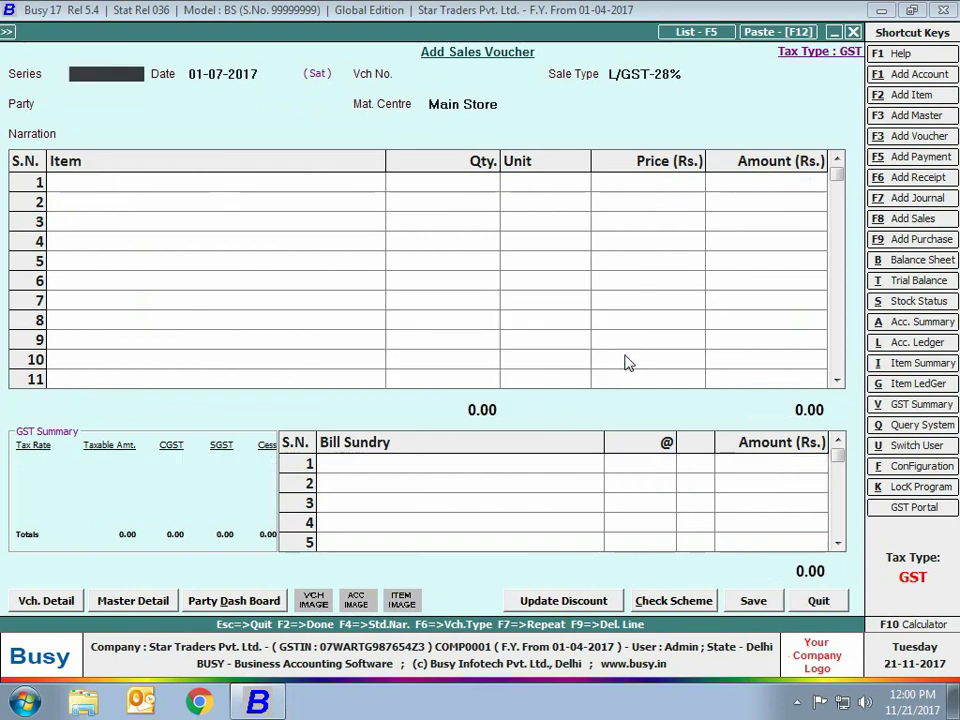
{"action": "key", "text": "Escape"}
{"action": "key", "text": "Escape"}
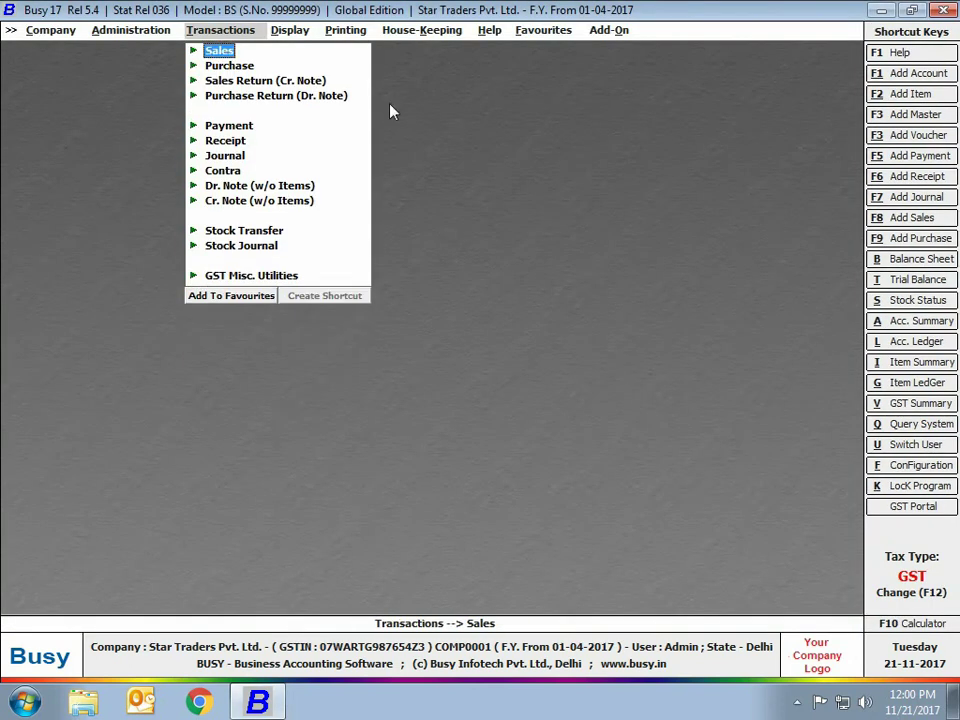
Step: Open the detailed alphabetical closing stock status report options for all items
{"action": "left_click", "coordinate": [297, 33]}
{"action": "left_click", "coordinate": [344, 187]}
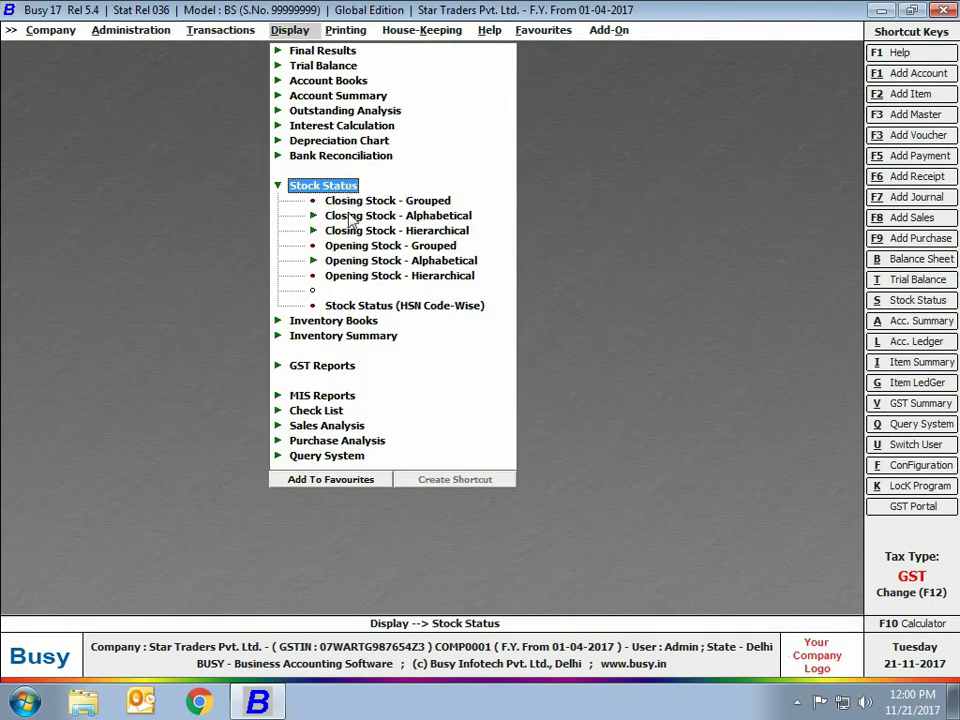
{"action": "left_click", "coordinate": [350, 217]}
{"action": "left_click", "coordinate": [380, 246]}
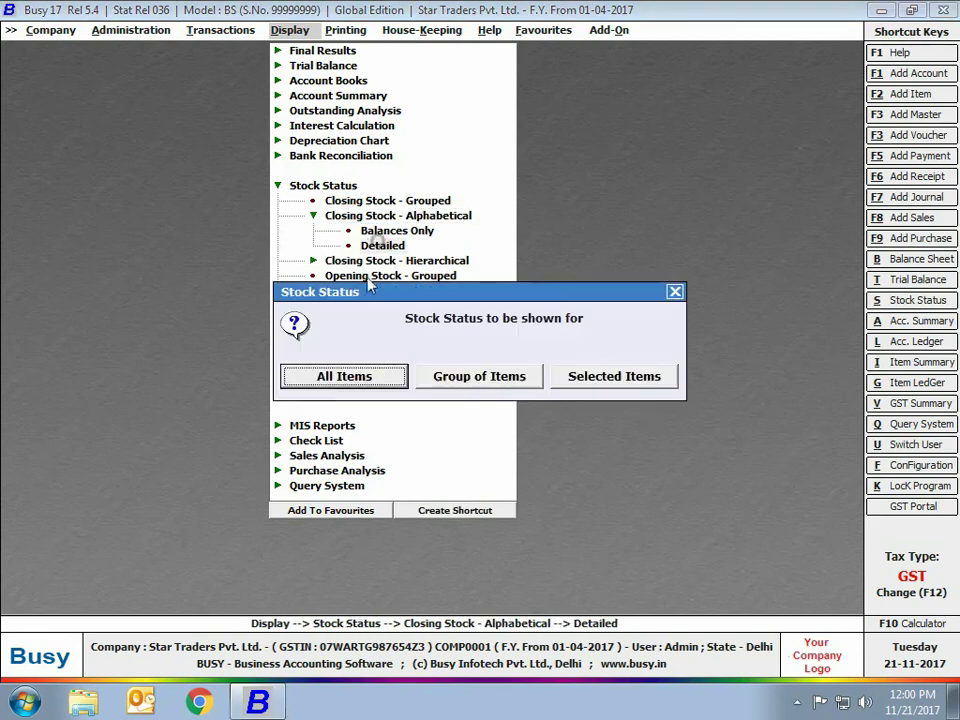
{"action": "left_click", "coordinate": [372, 376]}
{"action": "left_click", "coordinate": [388, 399]}
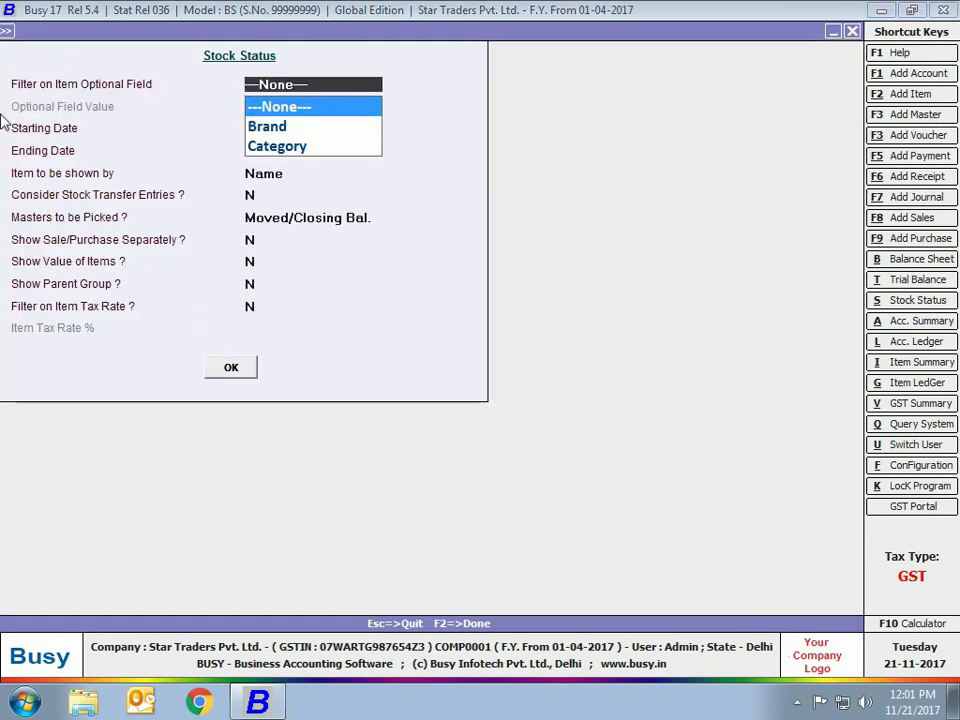
Step: Filter the stock status on Brand "Whirlpool" and display the report from 01-04-2017 to 01-07-2017
{"action": "key", "text": "Down"}
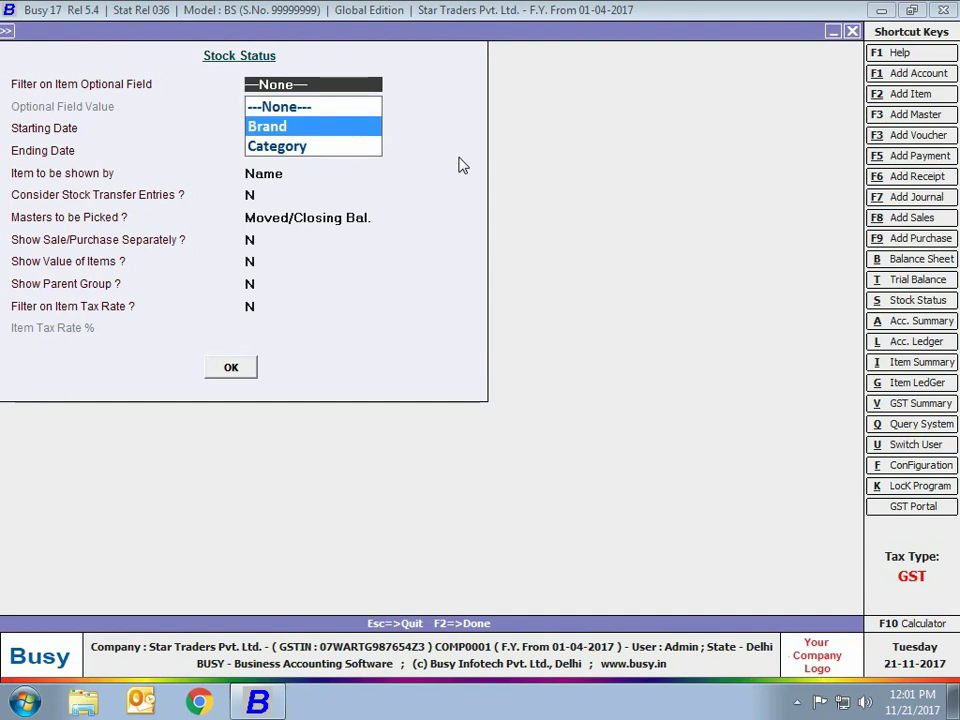
{"action": "key", "text": "Down"}
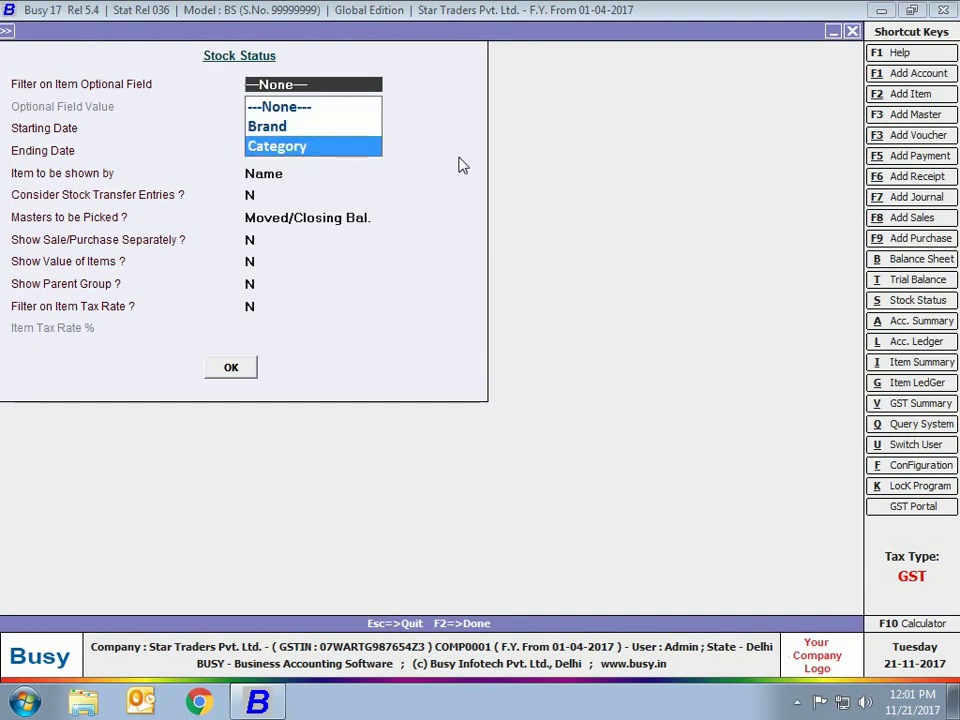
{"action": "key", "text": "Up"}
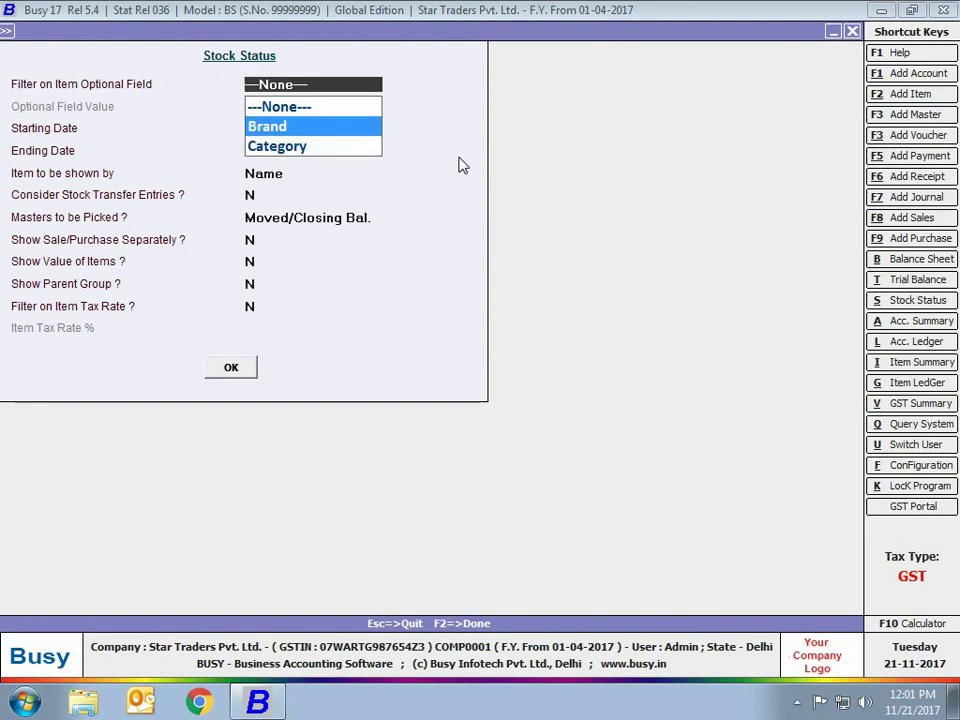
{"action": "key", "text": "Return"}
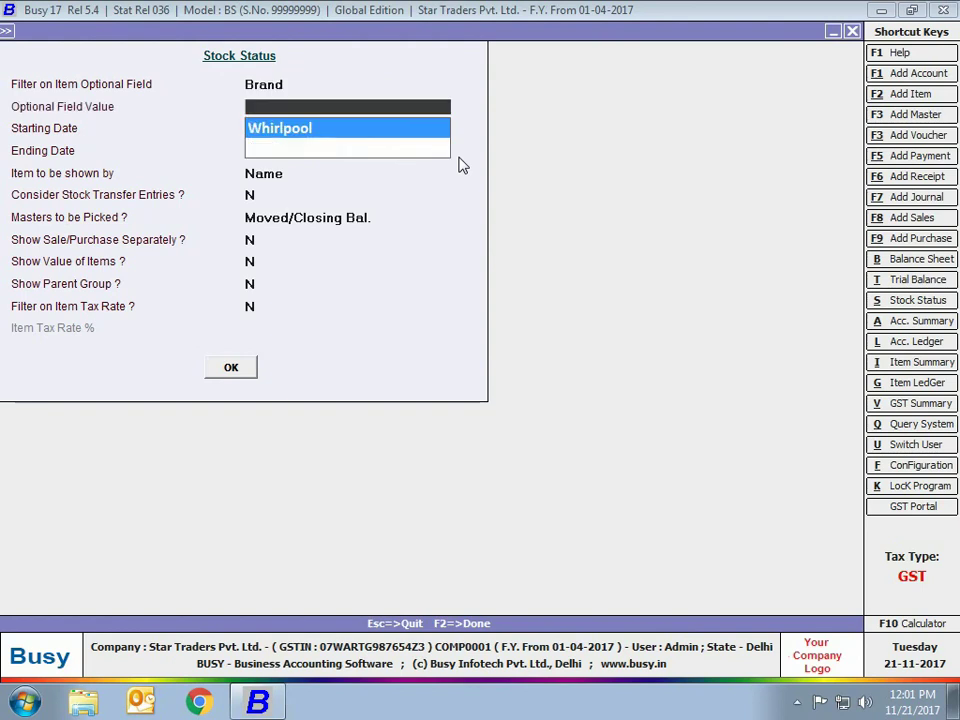
{"action": "key", "text": "Return"}
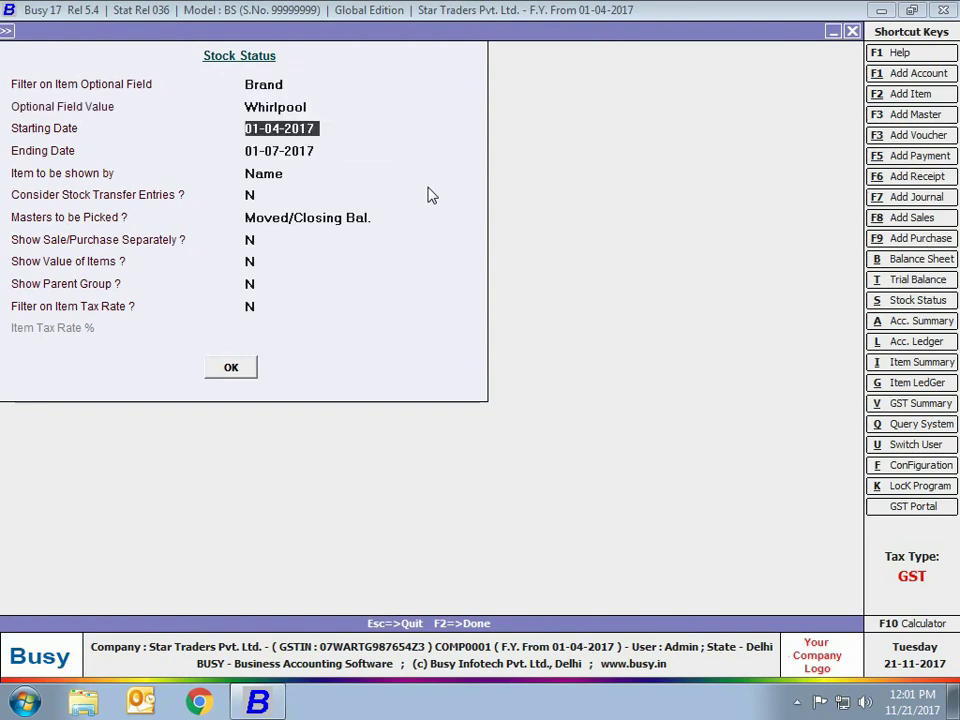
{"action": "left_click", "coordinate": [231, 368]}
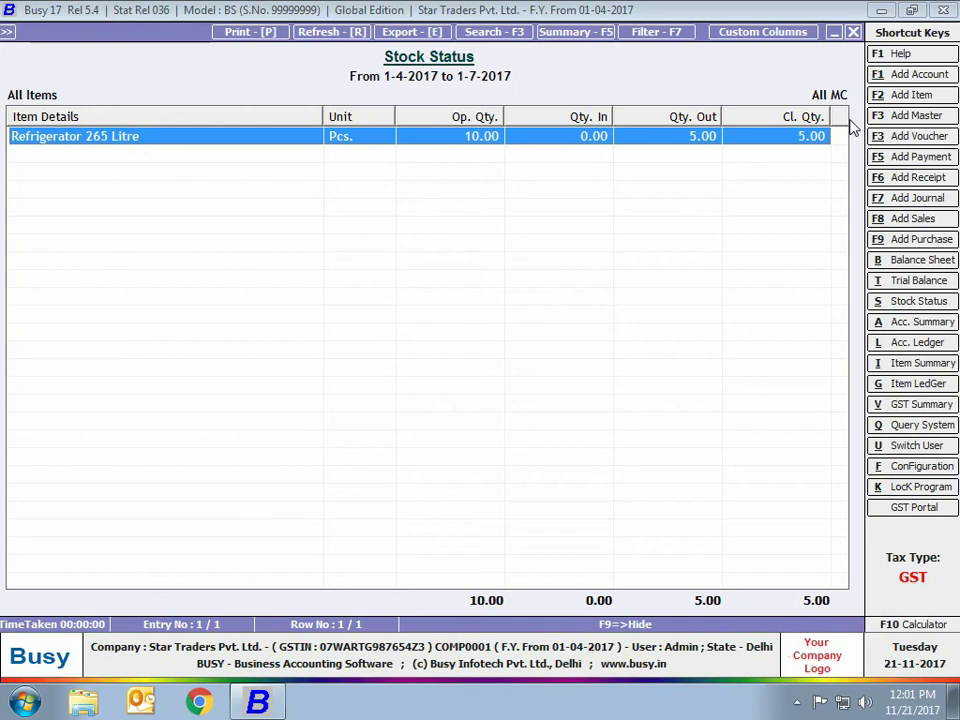
Step: Display the stock status report filtered on Category "Double Door", and close the report and its menus
{"action": "key", "text": "Escape"}
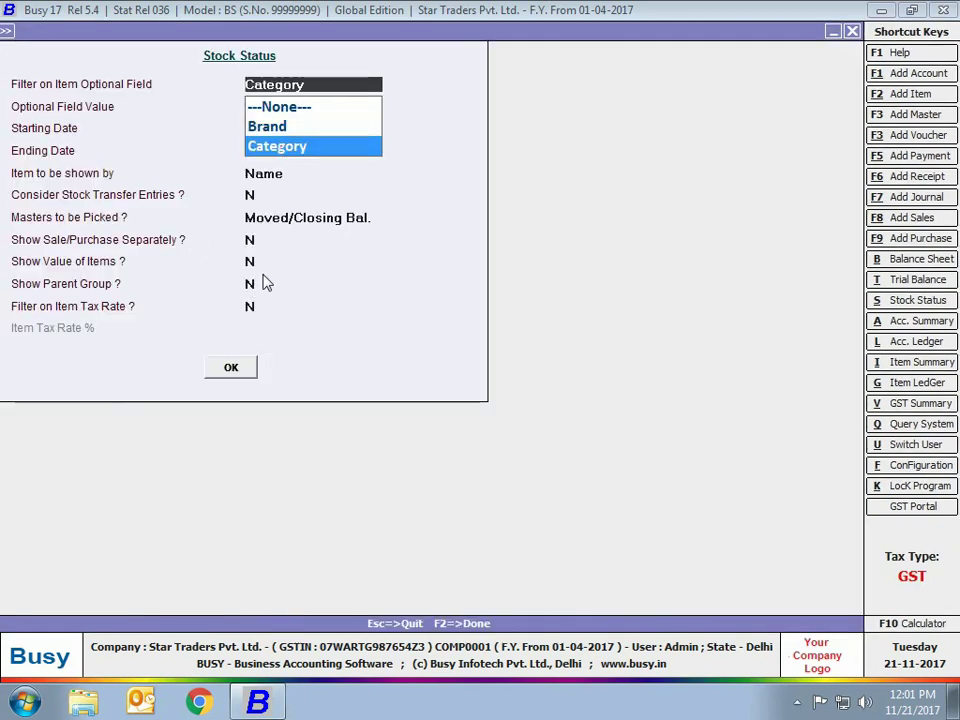
{"action": "key", "text": "Return"}
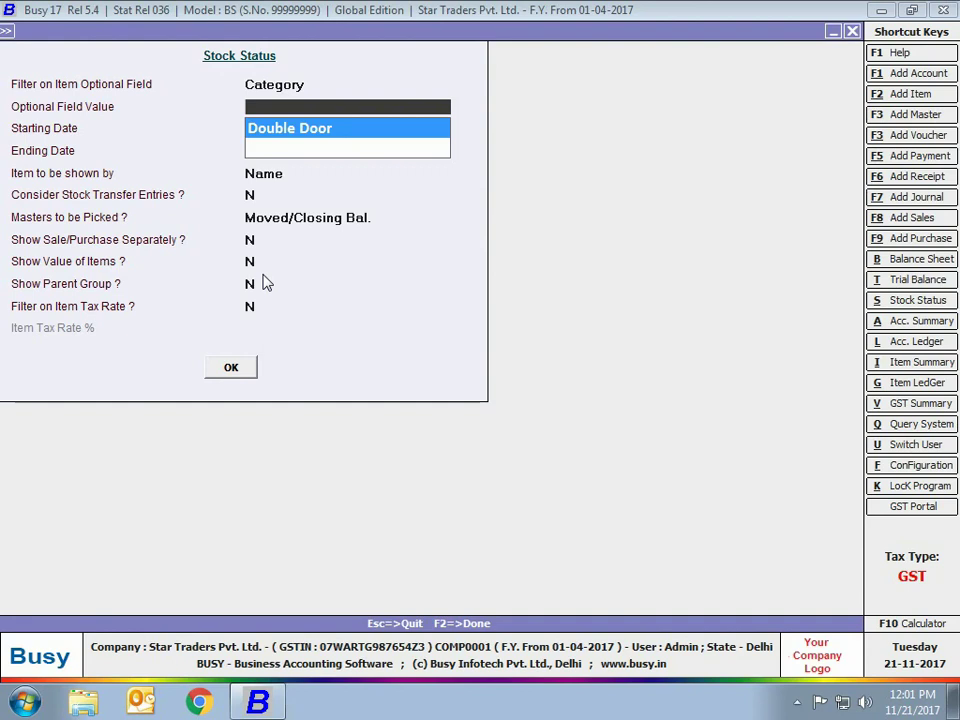
{"action": "type", "text": "Double Door"}
{"action": "left_click", "coordinate": [234, 368]}
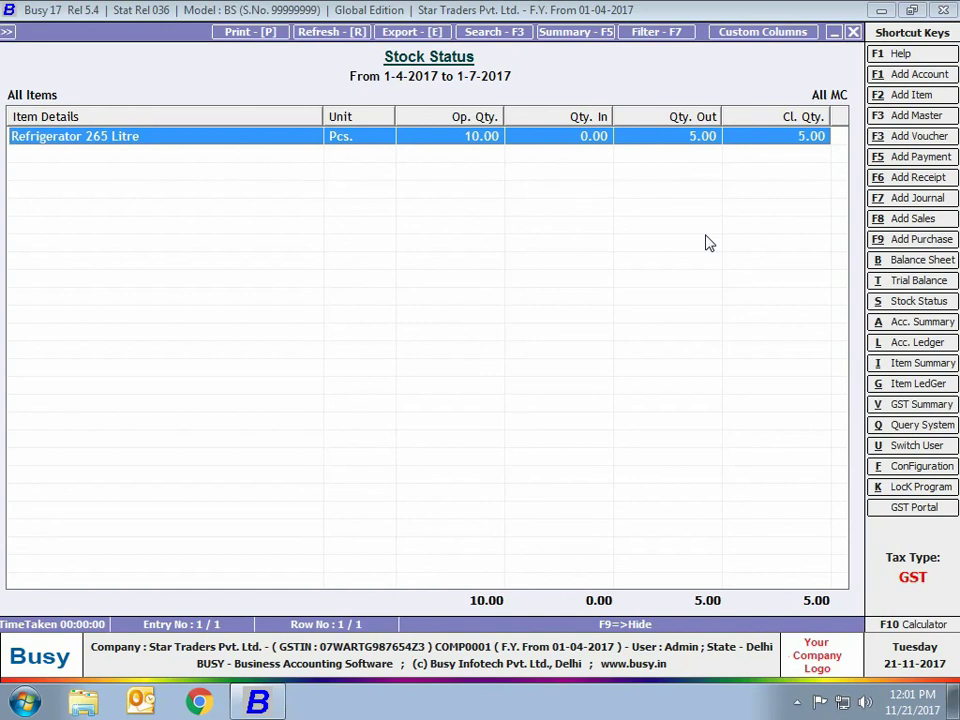
{"action": "key", "text": "Escape"}
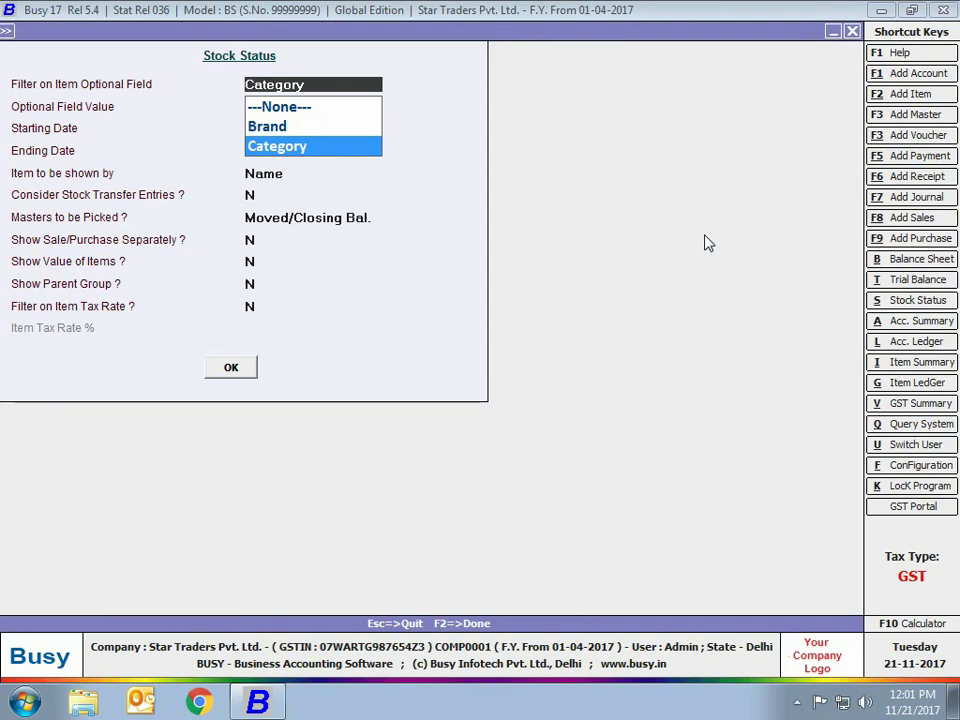
{"action": "key", "text": "Escape"}
{"action": "key", "text": "Escape"}
{"action": "key", "text": "Escape"}
{"action": "key", "text": "Escape"}
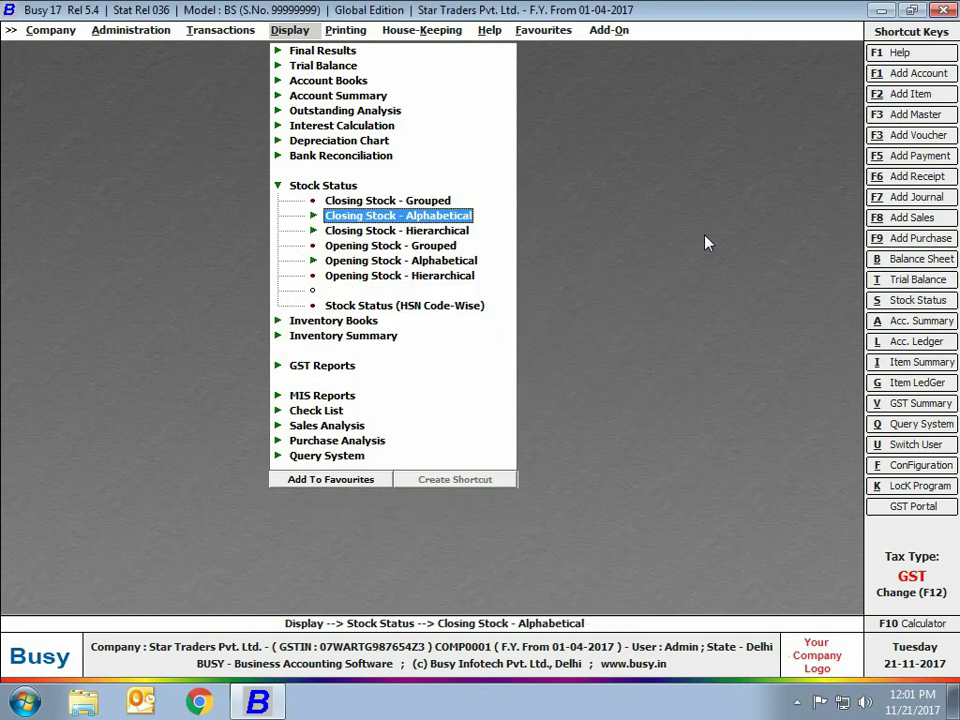
{"action": "key", "text": "Escape"}
{"action": "key", "text": "Escape"}
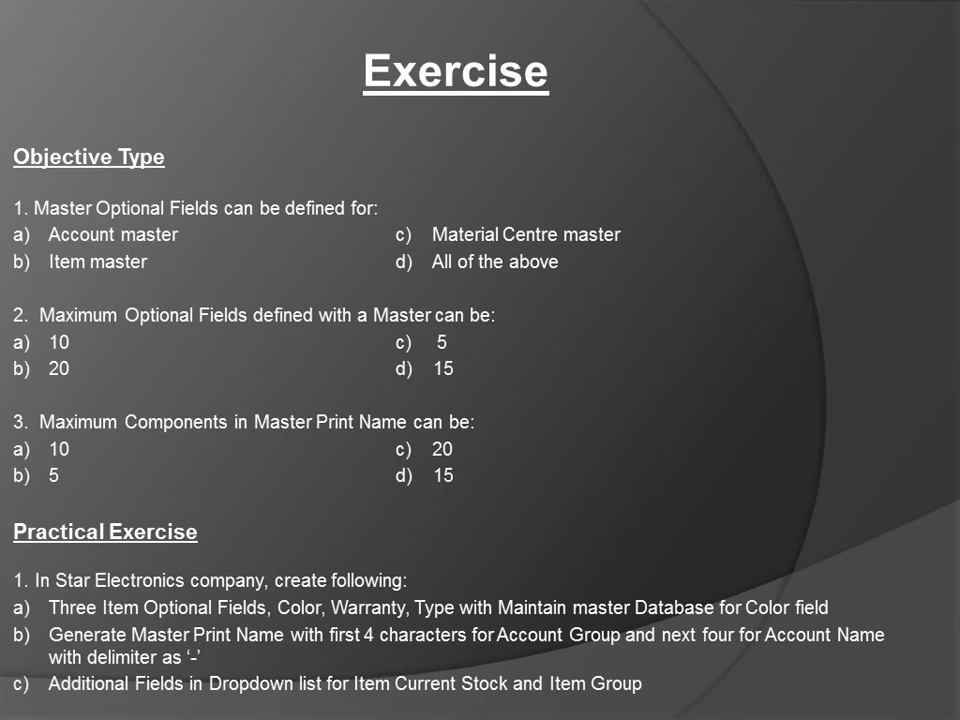
{"action": "key", "text": "Right"}
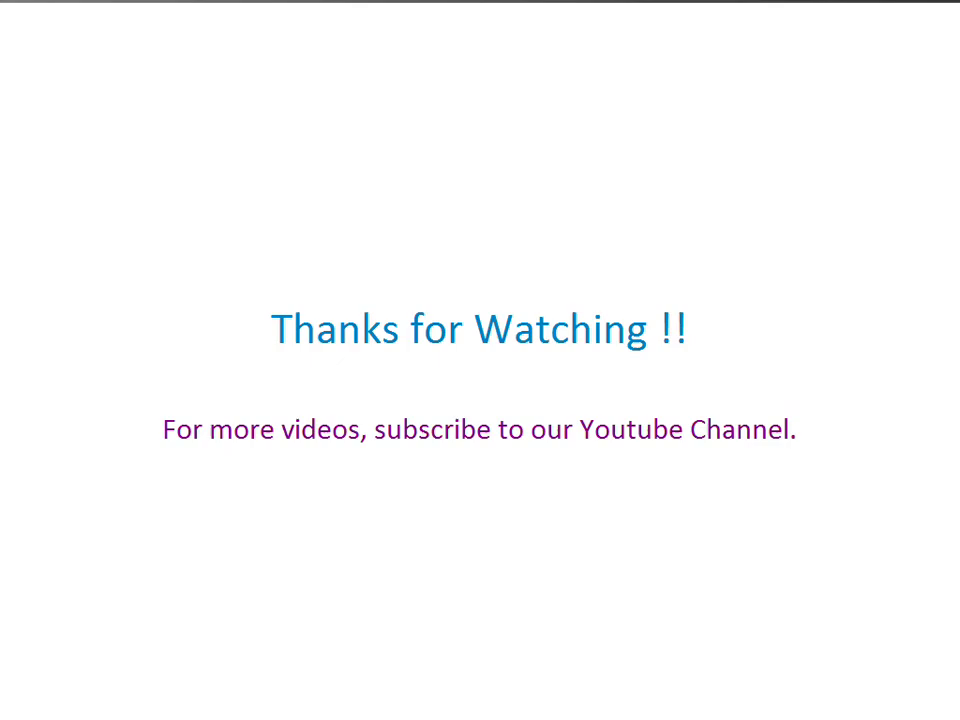